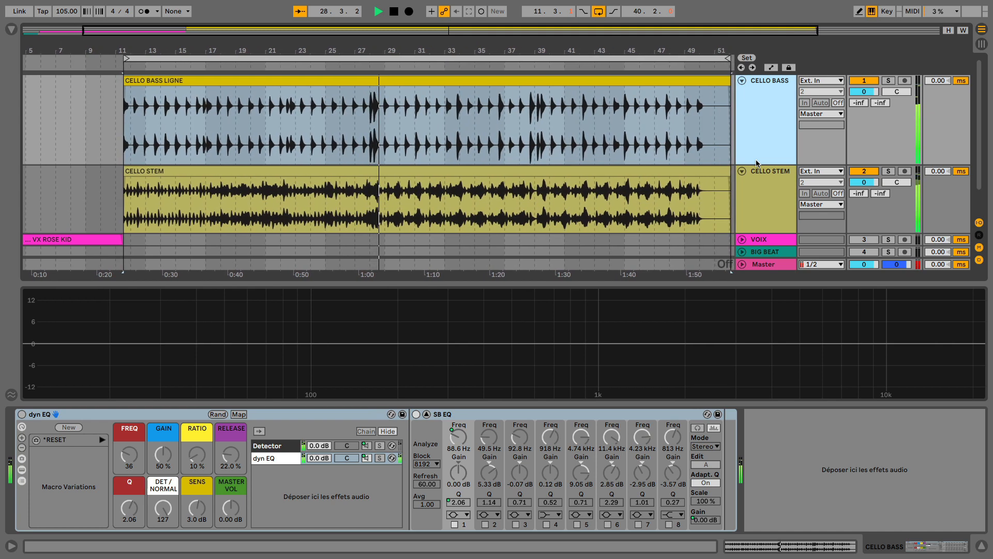
# Step: Stop playback, loop a passage of about three bars starting at bar 26 in the CELLO BASS LIGNE clip, and solo its track
pyautogui.press('space')
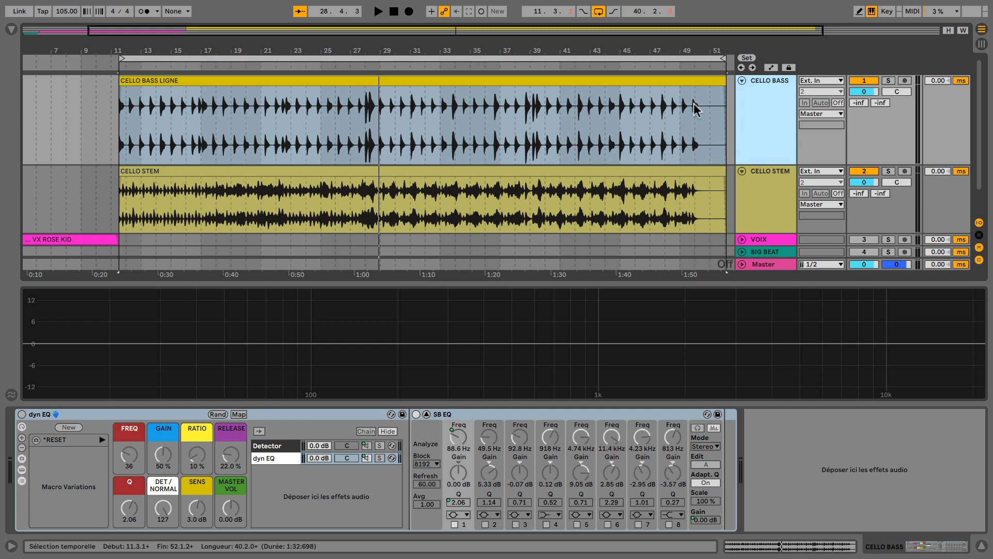
pyautogui.moveTo(337, 111); pyautogui.dragTo(386, 124)
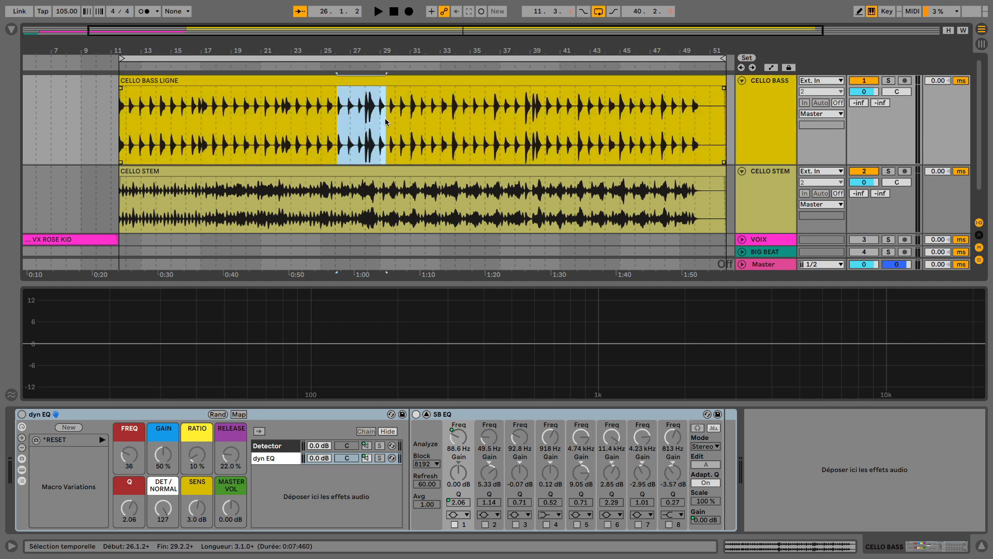
pyautogui.hotkey('ctrl', 'l')
pyautogui.click(888, 81)
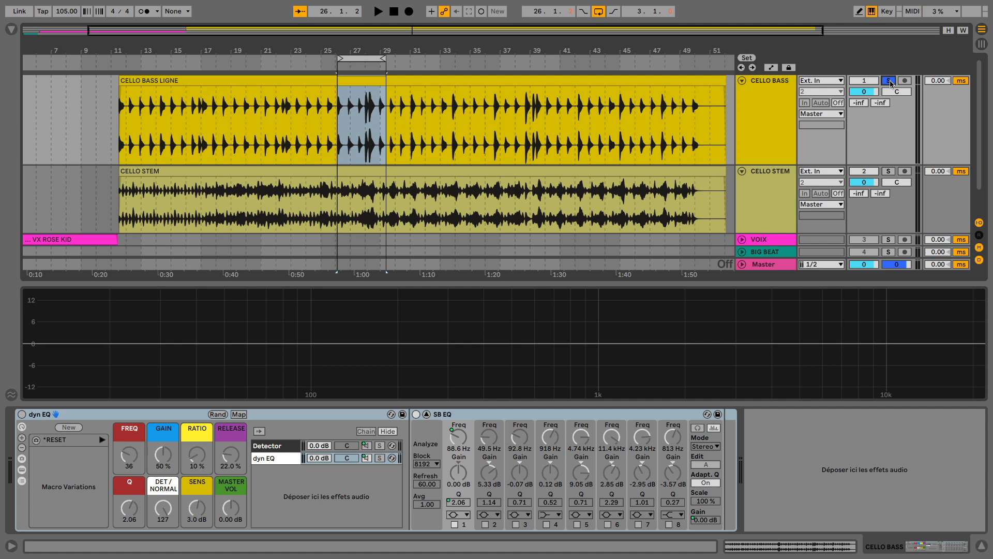
pyautogui.press('space')
pyautogui.moveTo(386, 48); pyautogui.dragTo(336, 99)
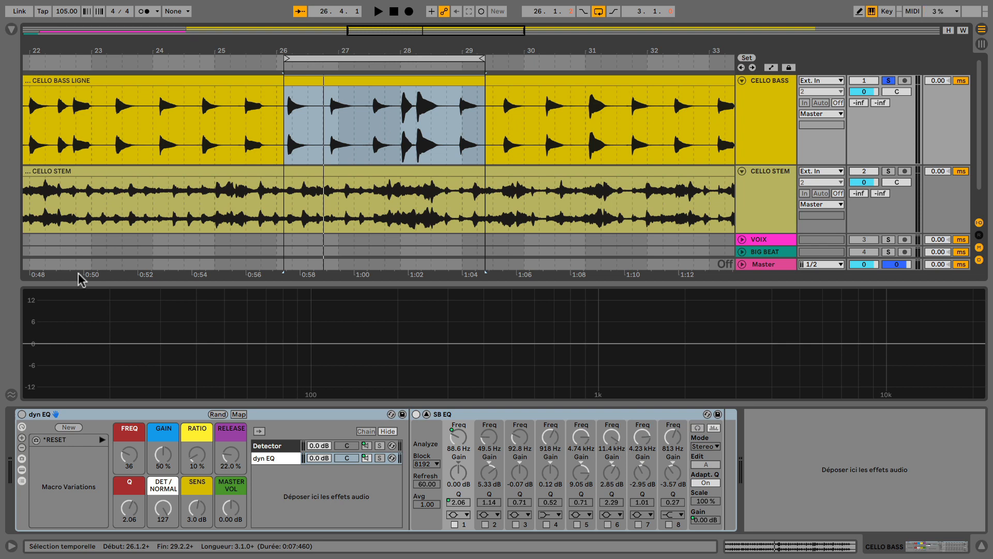
# Step: Enable the dyn EQ rack and audition the looped passage with the DET/NORMAL macro set to 0
pyautogui.click(21, 414)
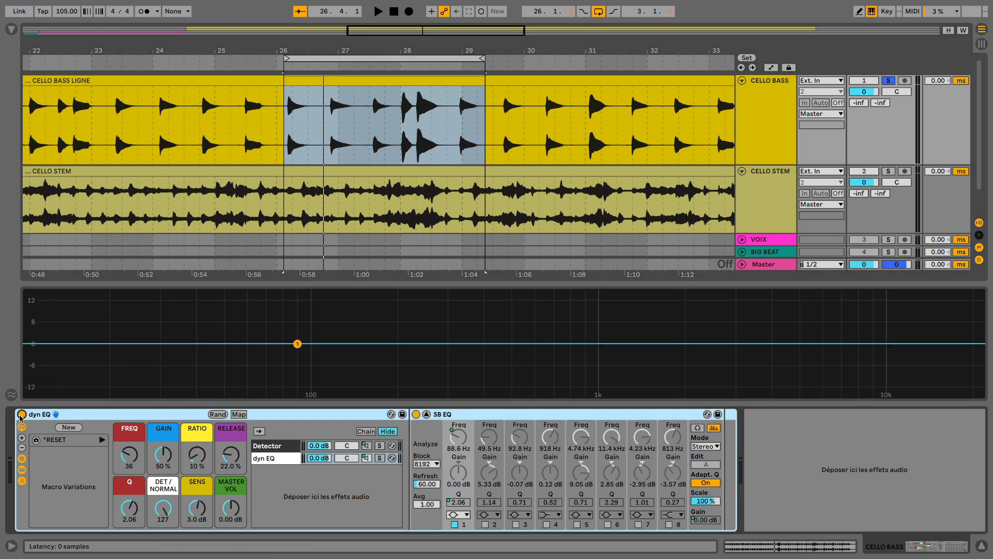
pyautogui.press('space')
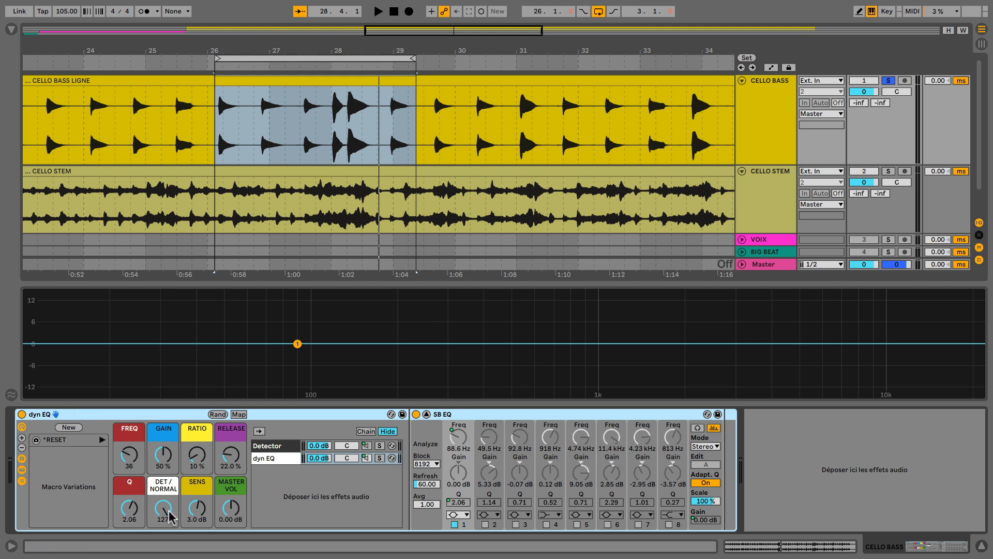
pyautogui.moveTo(168, 510); pyautogui.dragTo(168, 556)
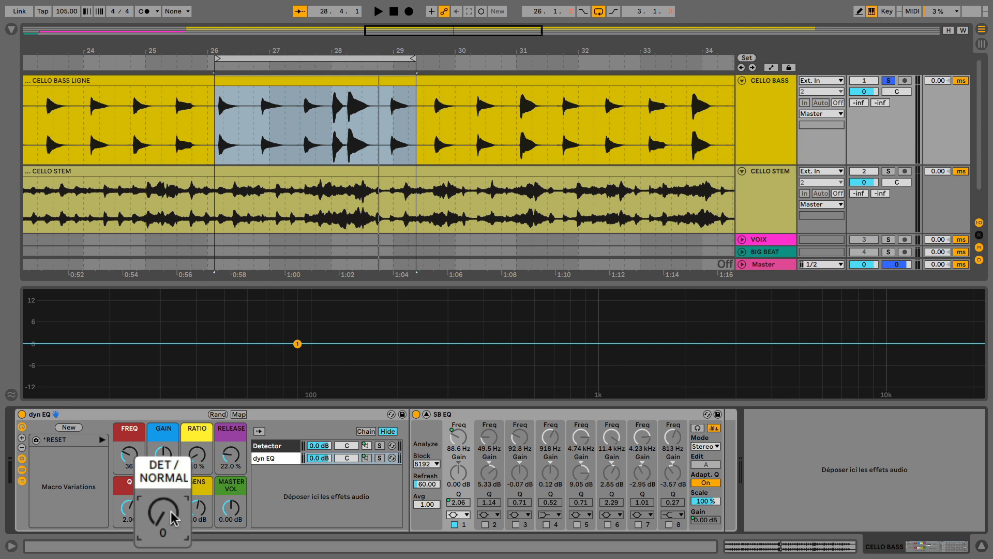
pyautogui.press('space')
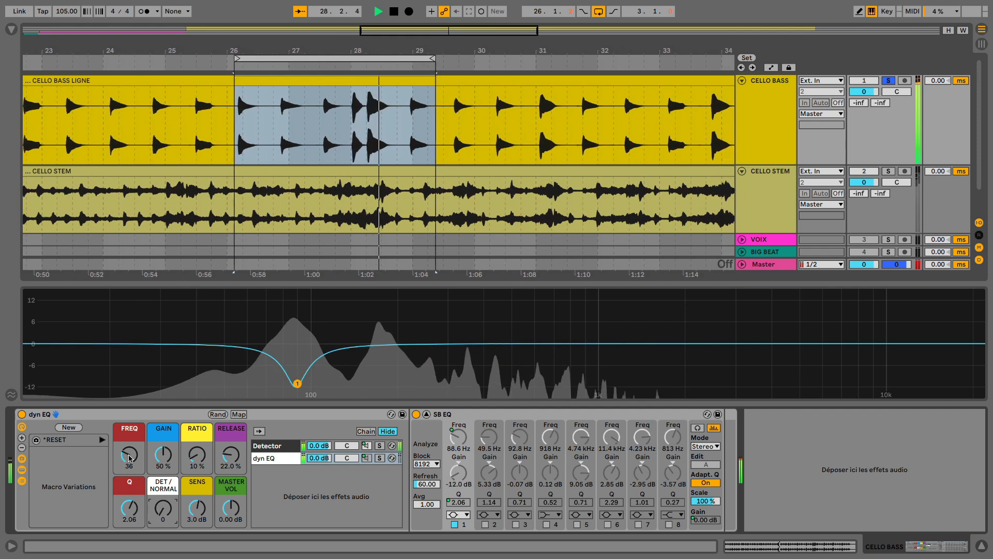
pyautogui.moveTo(129, 457); pyautogui.dragTo(129, 452)
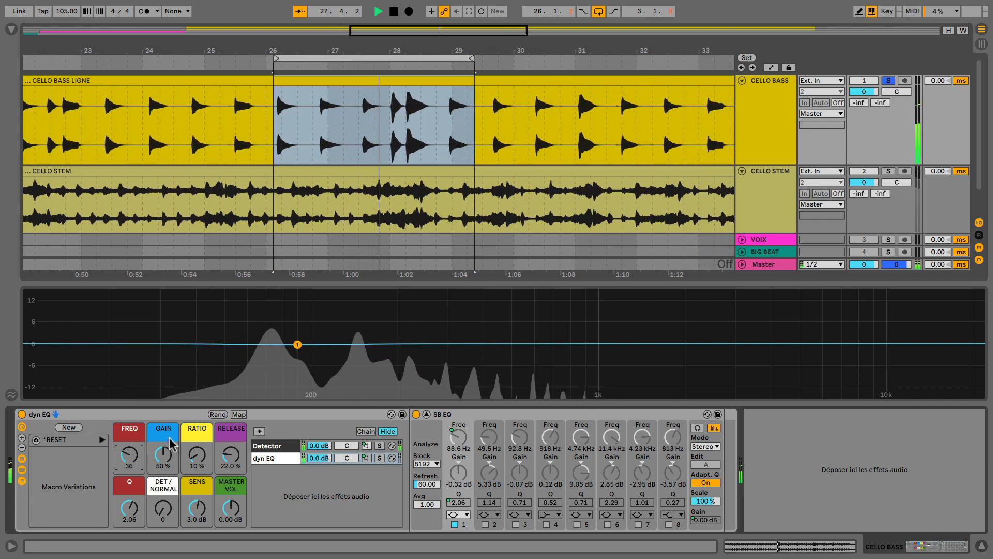
pyautogui.moveTo(299, 350)
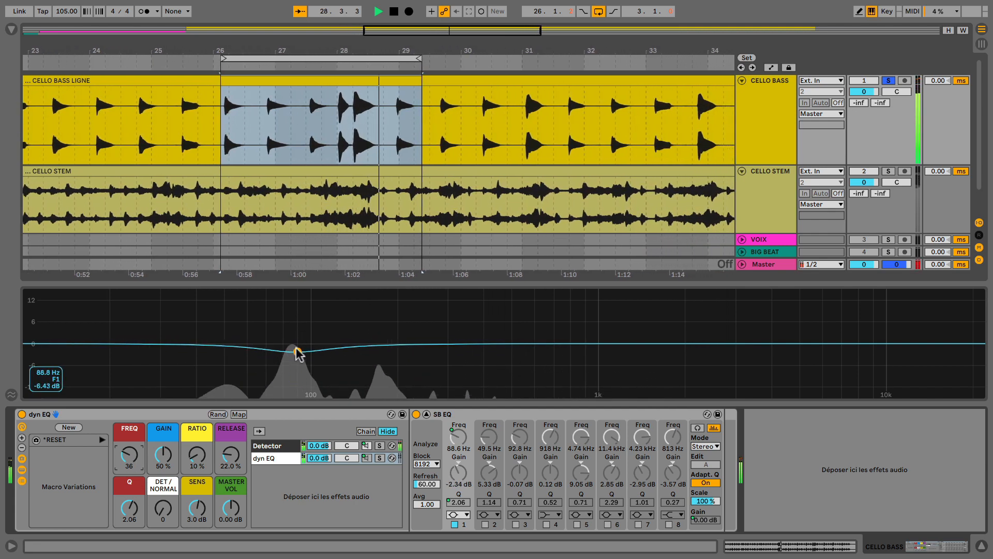
pyautogui.press('space')
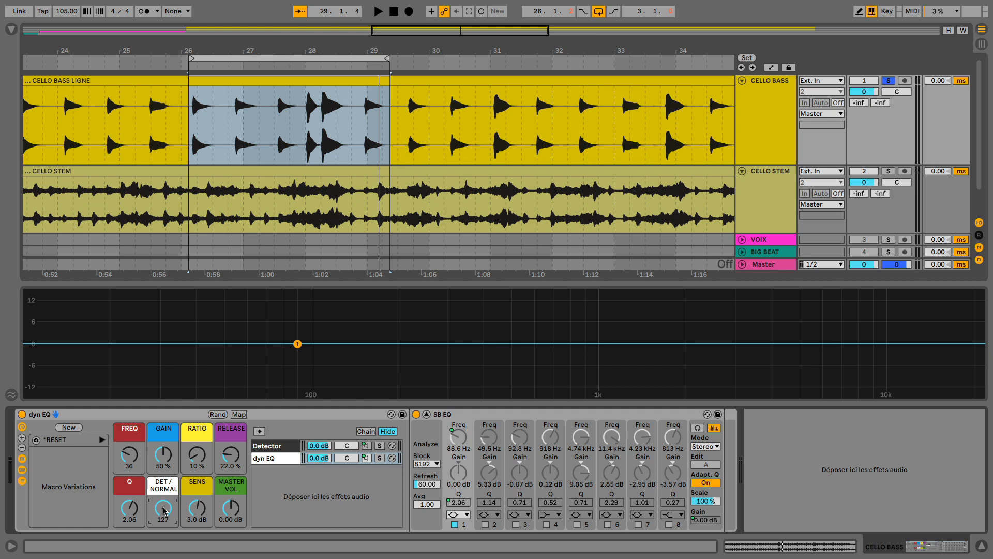
# Step: Play the loop, set the rack's Q to 3.10, and try GAIN at 39 % and 64 % before resetting it to 50 %
pyautogui.press('space')
pyautogui.moveTo(134, 512); pyautogui.dragTo(134, 491)
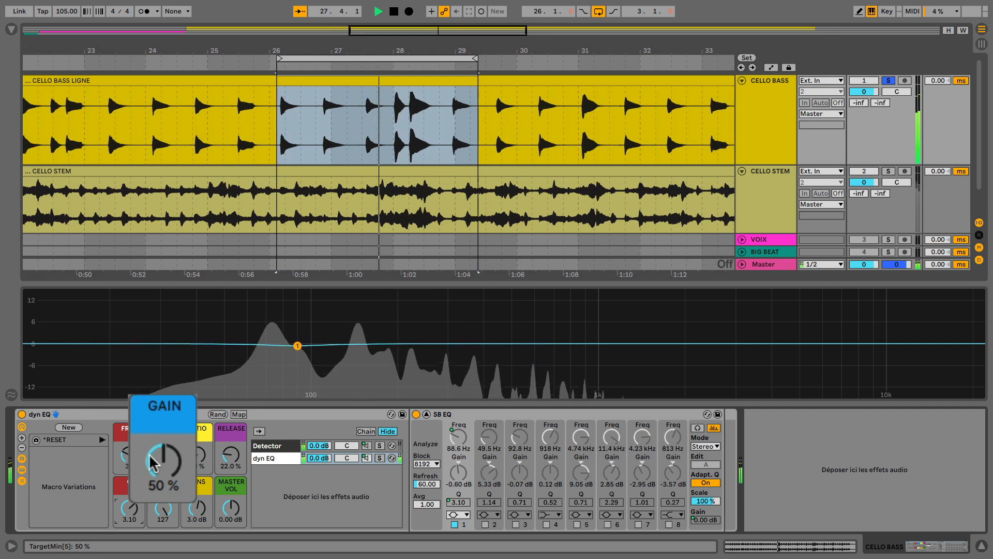
pyautogui.moveTo(159, 456); pyautogui.dragTo(159, 467)
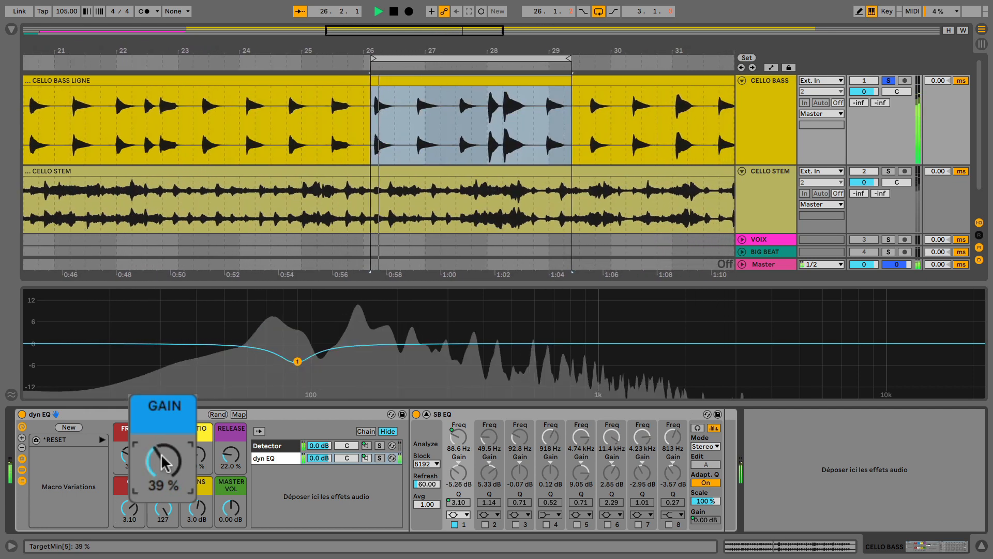
pyautogui.doubleClick(159, 482)
pyautogui.write('50')
pyautogui.press('Return')
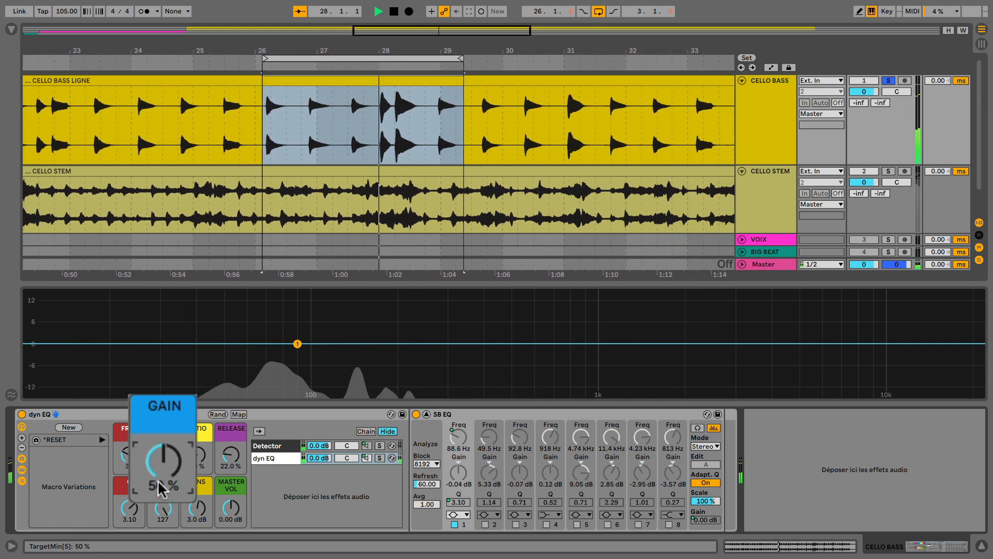
pyautogui.moveTo(161, 487); pyautogui.dragTo(160, 472)
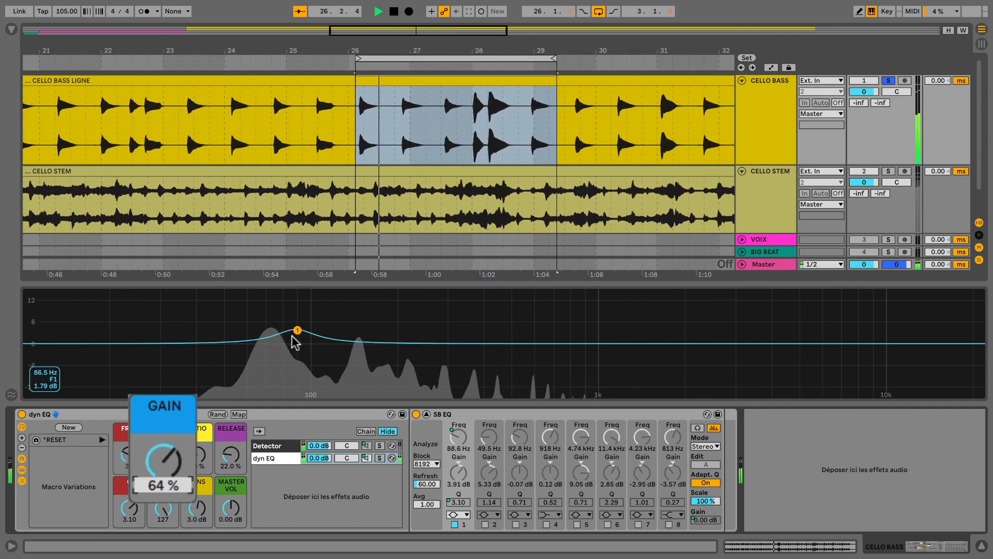
pyautogui.doubleClick(150, 481)
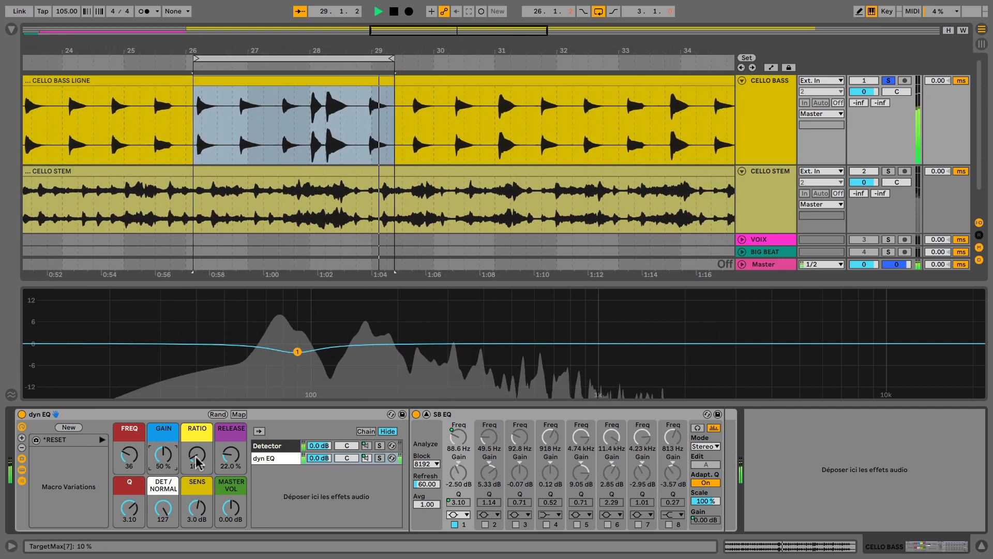
# Step: Try extreme RATIO settings on the dyn EQ rack, settle on 13 %, and set RELEASE to 13.4 %
pyautogui.moveTo(196, 455); pyautogui.dragTo(197, 369)
pyautogui.moveTo(201, 473); pyautogui.dragTo(202, 550)
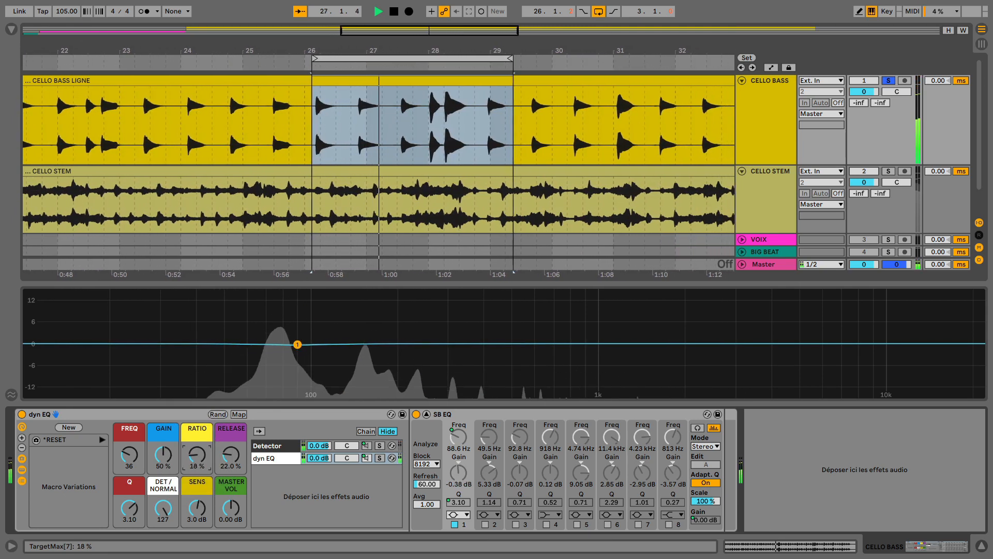
pyautogui.moveTo(197, 460); pyautogui.dragTo(197, 468)
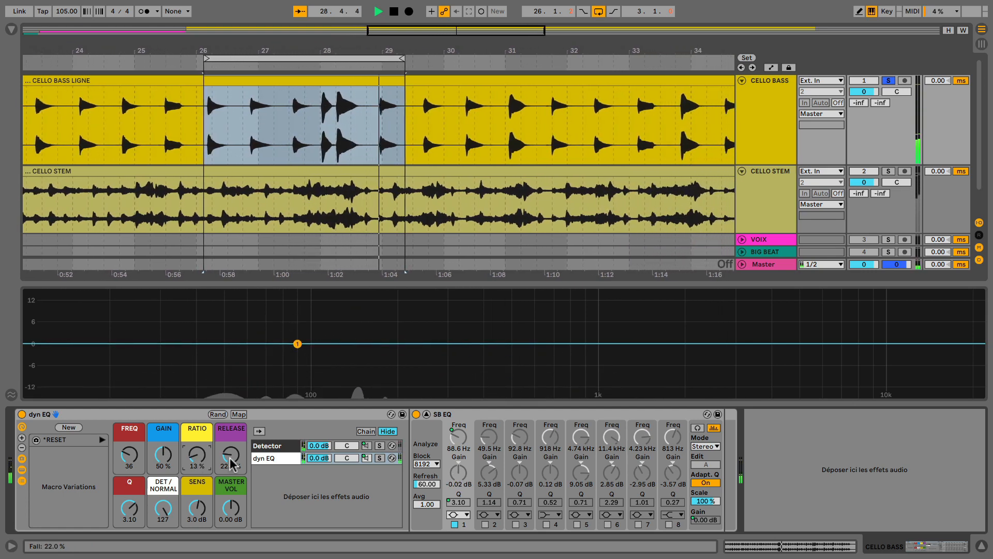
pyautogui.moveTo(231, 456); pyautogui.dragTo(228, 487)
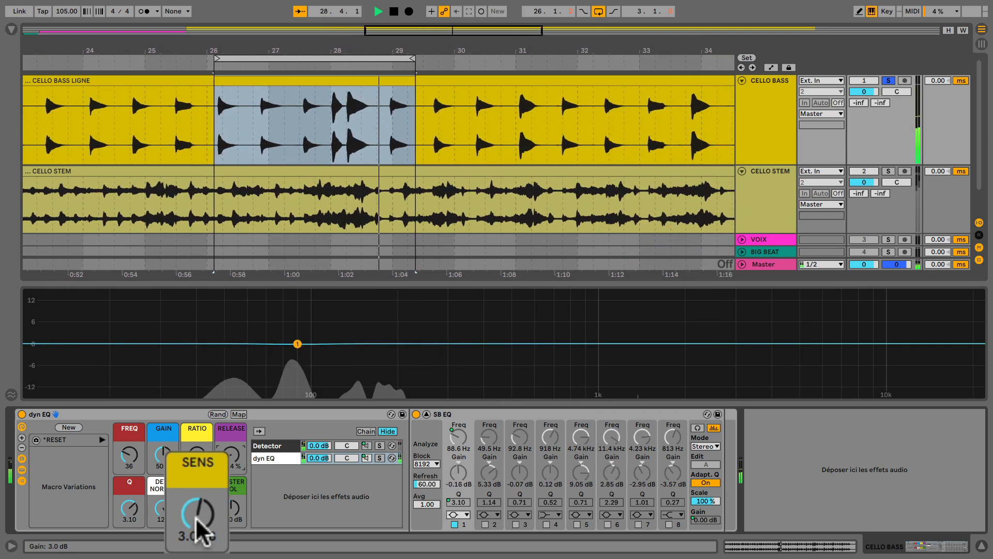
# Step: Try the SENS macro at 12 dB and 16 dB, set it to 7.3 dB, and stop playback
pyautogui.moveTo(199, 530); pyautogui.dragTo(200, 493)
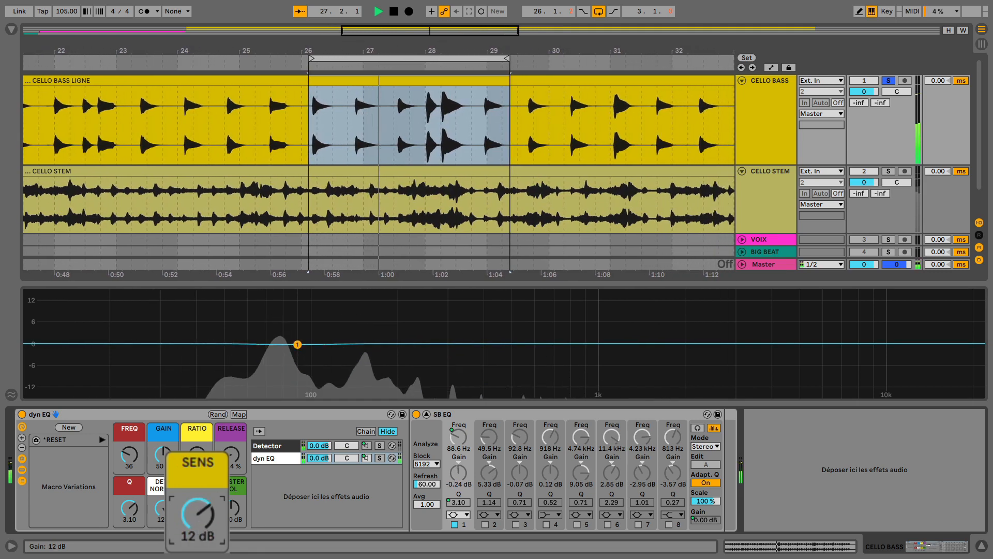
pyautogui.moveTo(199, 530); pyautogui.dragTo(201, 528)
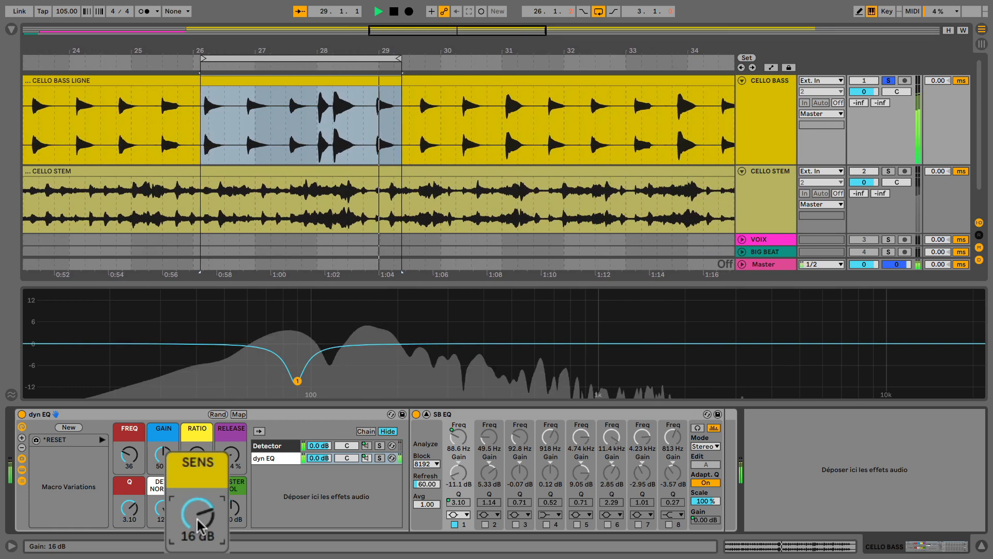
pyautogui.moveTo(201, 527)
pyautogui.mouseDown()
pyautogui.moveTo(201, 557)
pyautogui.moveTo(198, 509)
pyautogui.mouseUp()
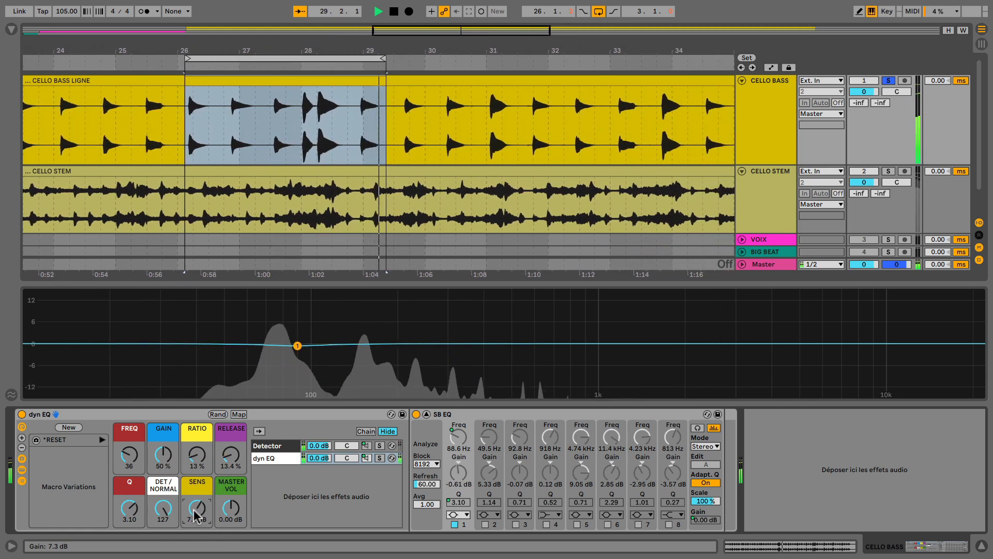
pyautogui.press('space')
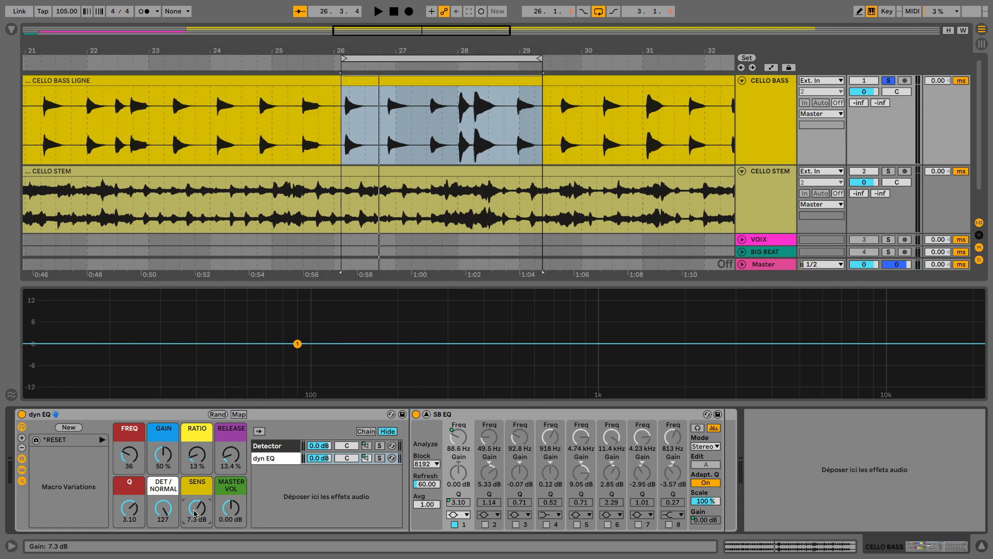
# Step: Delete the dyn EQ rack and put an EQ Eight audio effect on the CELLO BASS track instead
pyautogui.click(125, 415)
pyautogui.press('Delete')
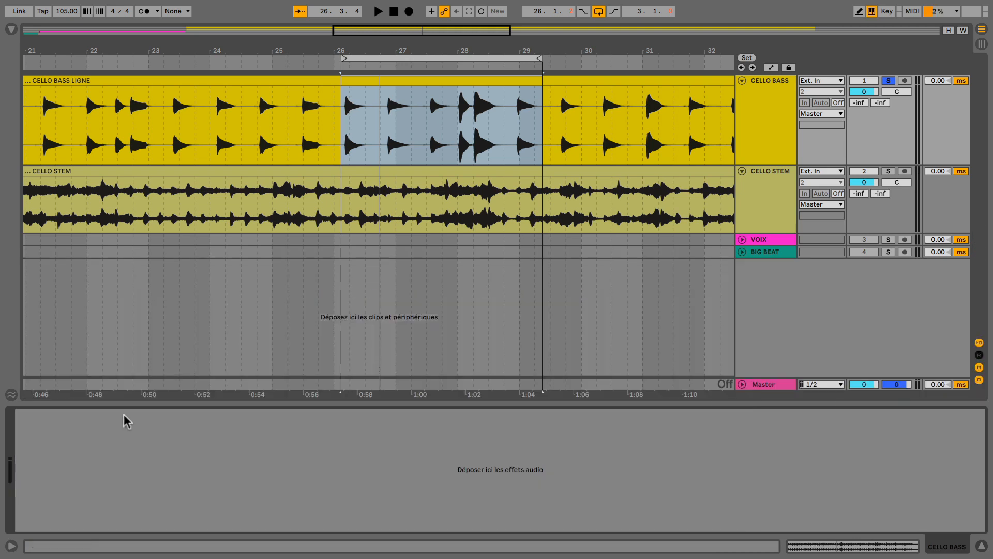
pyautogui.click(11, 32)
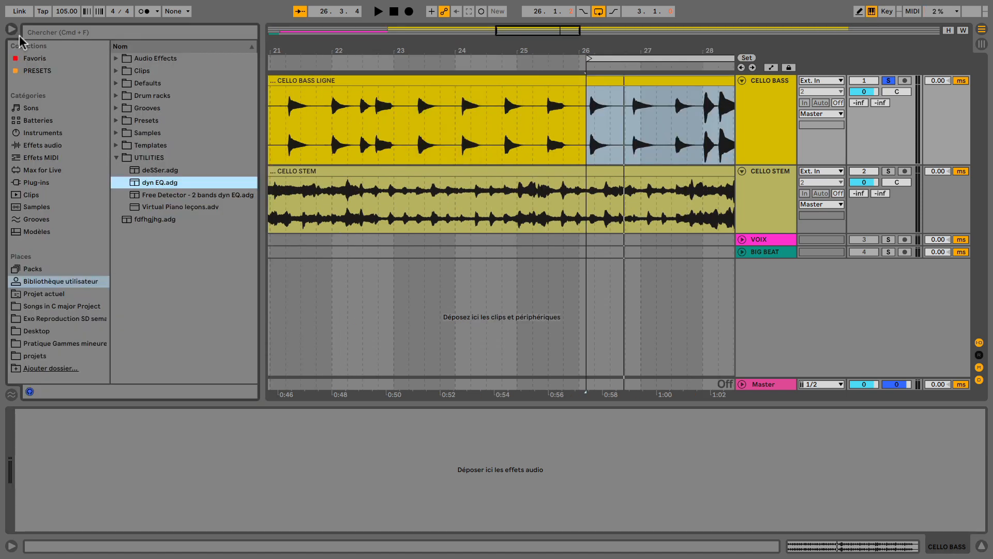
pyautogui.click(41, 145)
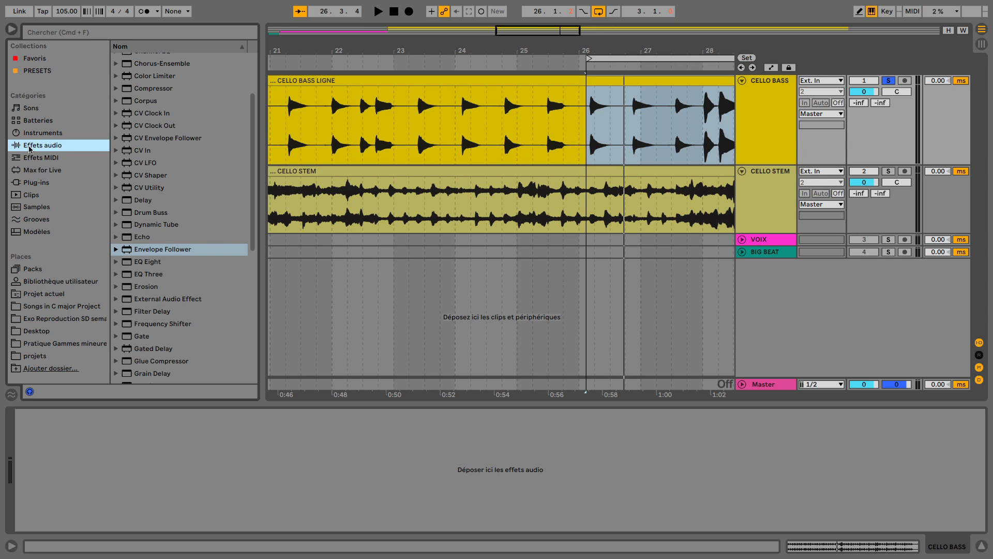
pyautogui.moveTo(141, 265); pyautogui.dragTo(343, 144)
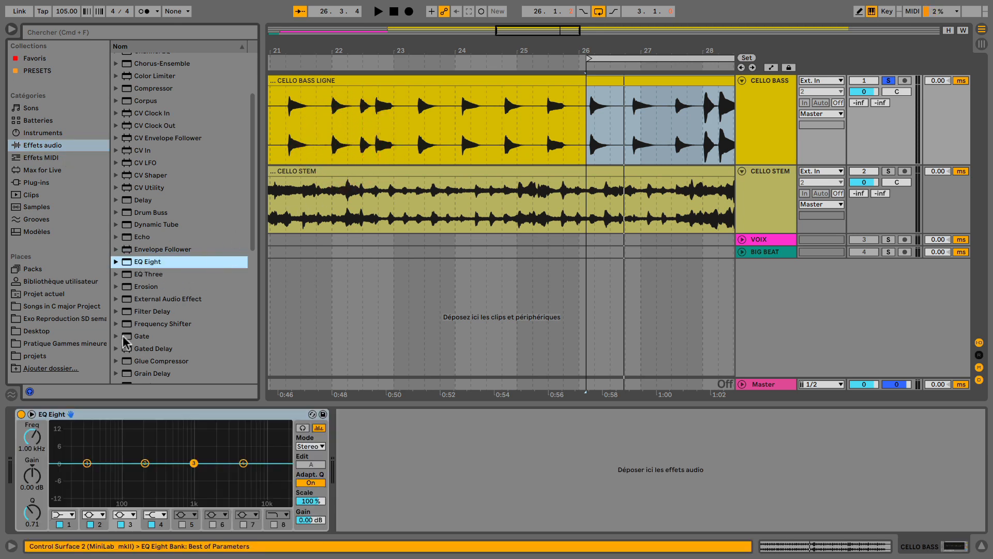
# Step: Group the EQ Eight into an Audio Effect Rack and show the rack's macro controls and chain list
pyautogui.click(105, 417)
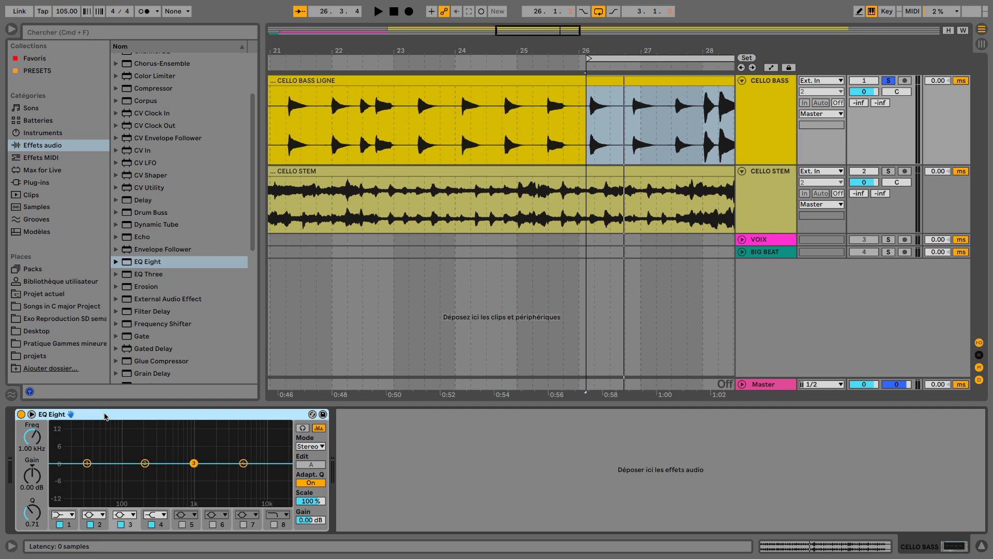
pyautogui.press('super+g')
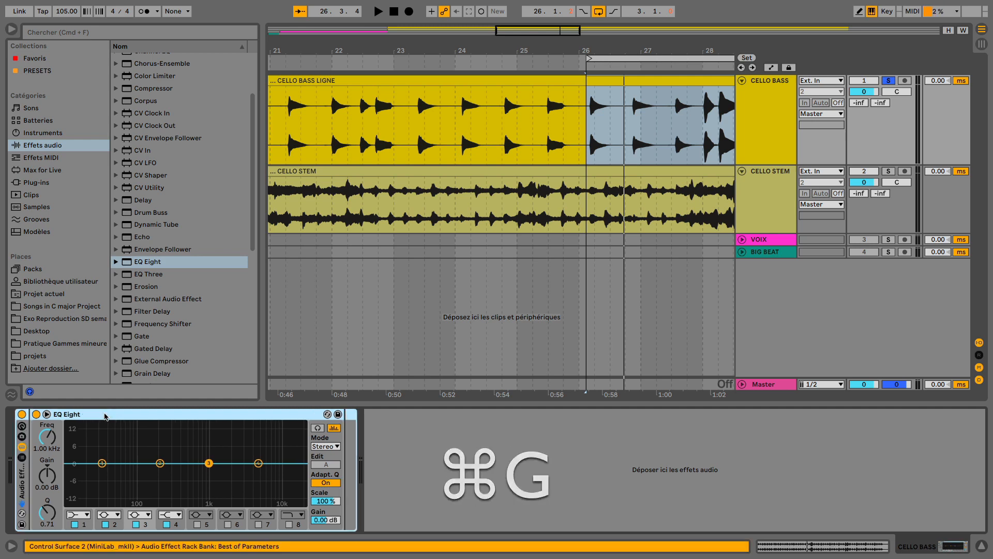
pyautogui.click(12, 29)
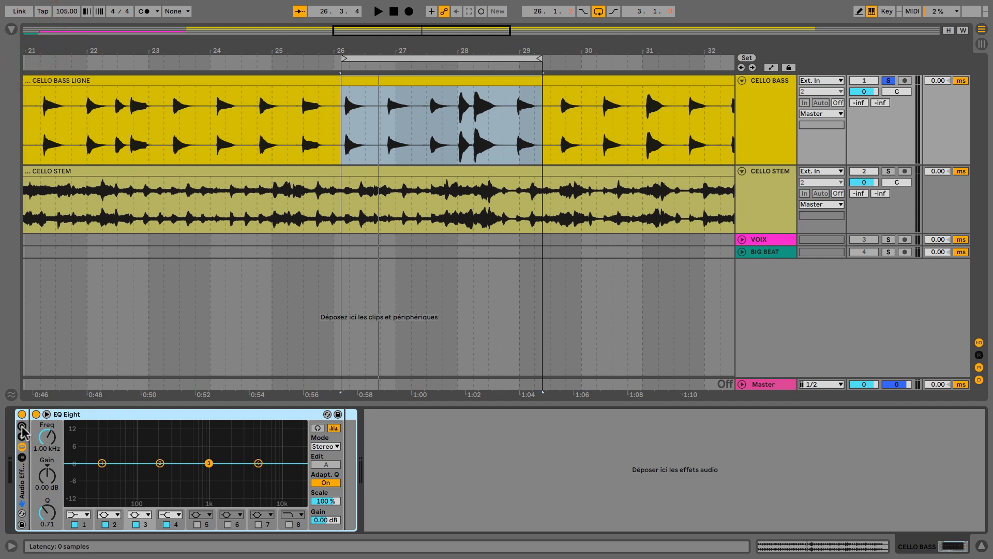
pyautogui.click(22, 428)
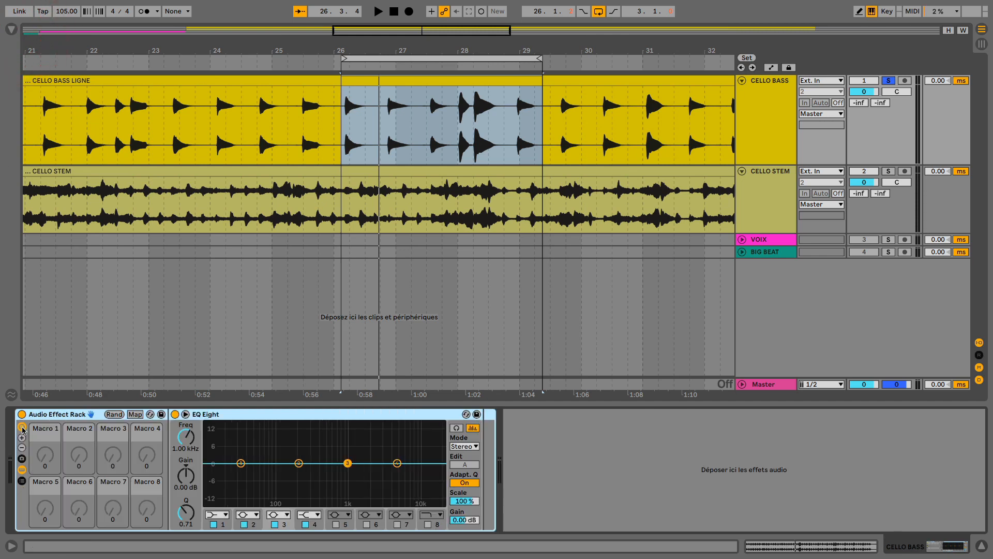
pyautogui.click(21, 481)
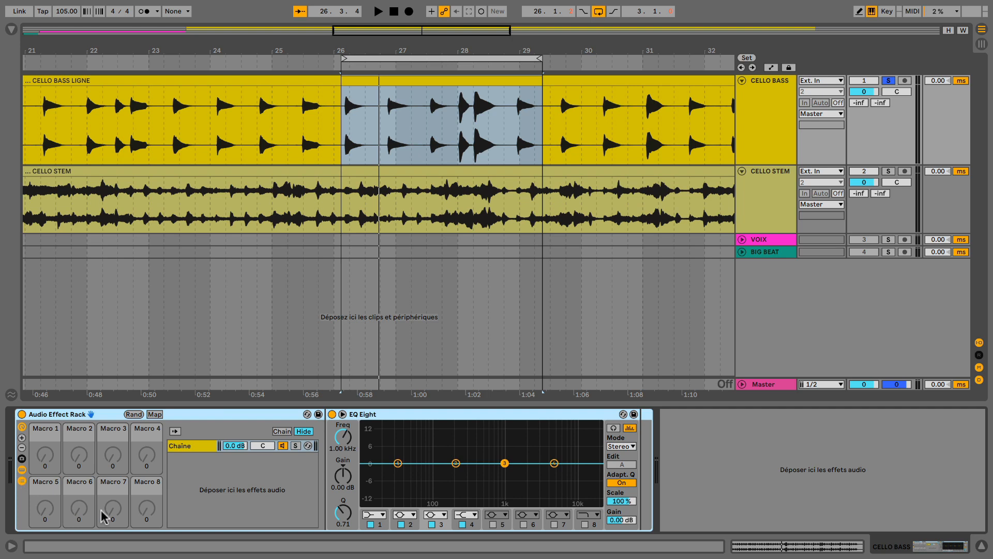
# Step: Duplicate the rack's EQ Eight chain and select the second chain
pyautogui.click(188, 451)
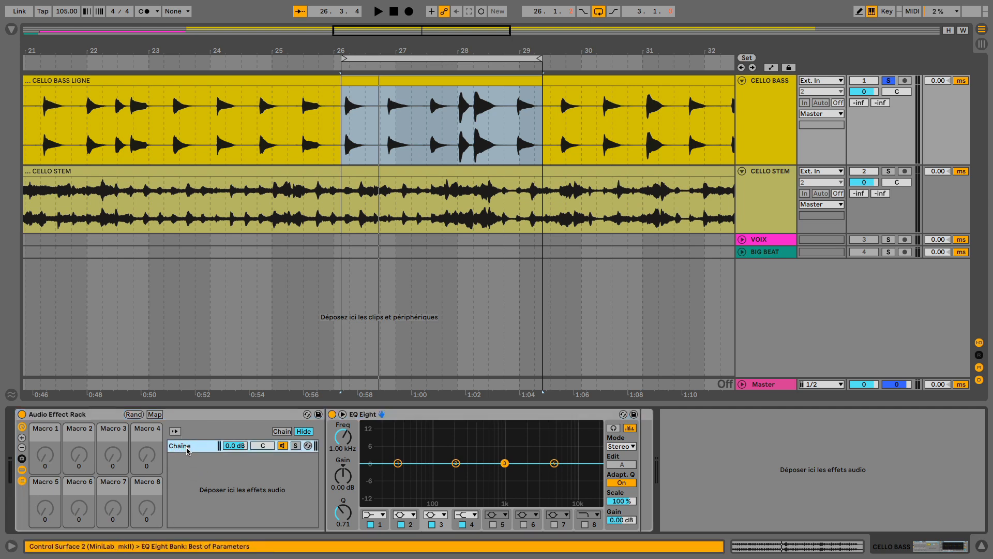
pyautogui.press('super+d')
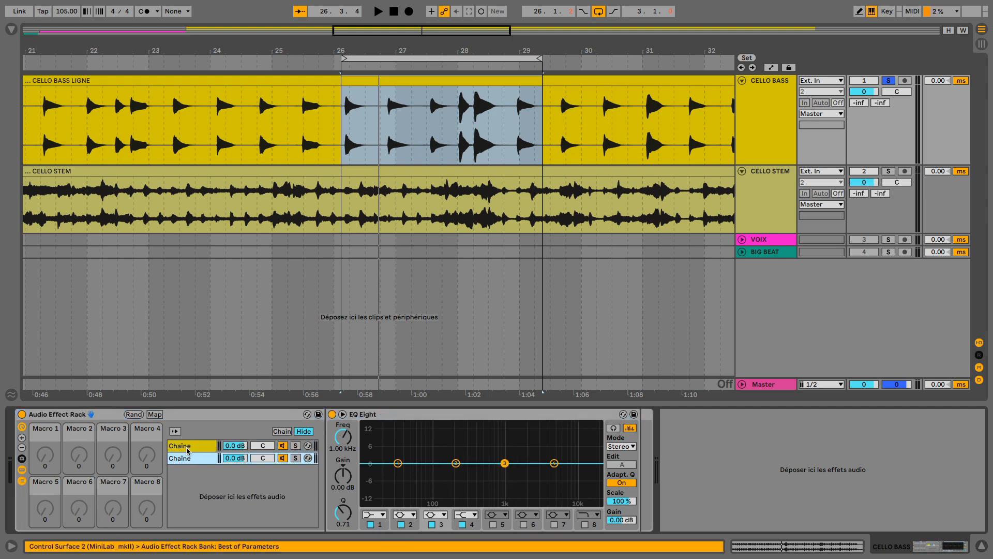
pyautogui.press('Down')
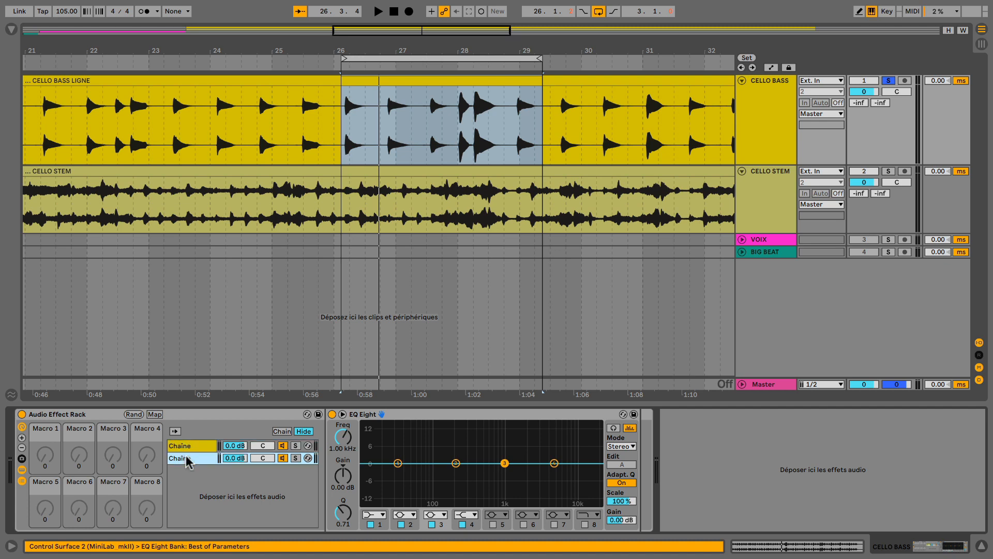
# Step: Name the rack's first chain DEtection and its second chain DRY, and deactivate the DRY chain
pyautogui.click(186, 446)
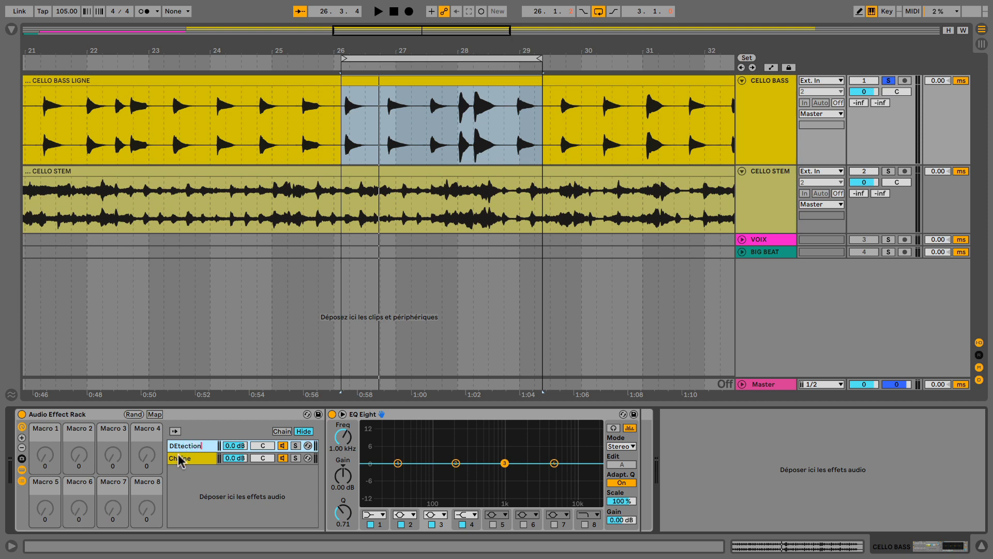
pyautogui.click(179, 459)
pyautogui.write('DRY')
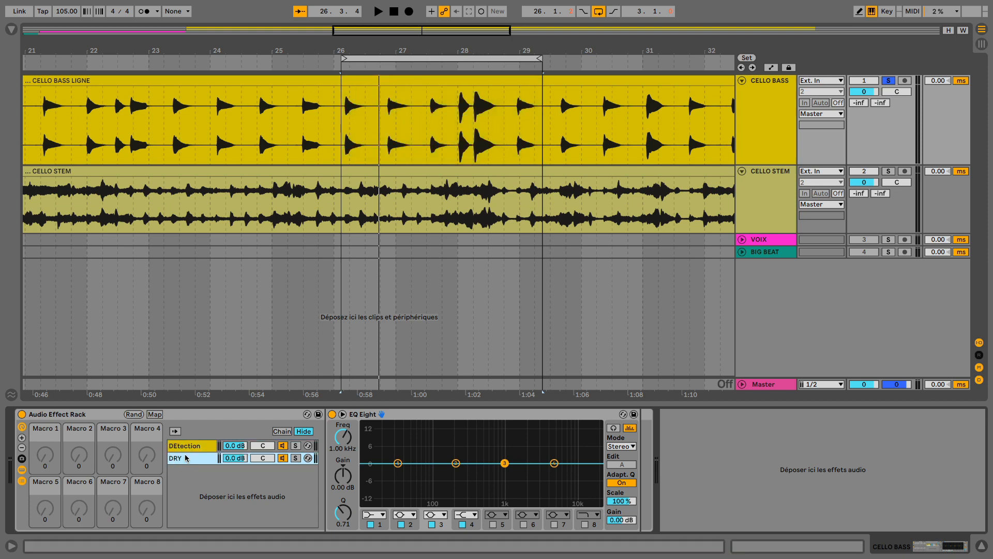
pyautogui.click(282, 458)
# Step: In the DEtection chain's EQ Eight, make band 1 a steep low cut and band 4 a steep high cut to form a bandpass
pyautogui.click(182, 446)
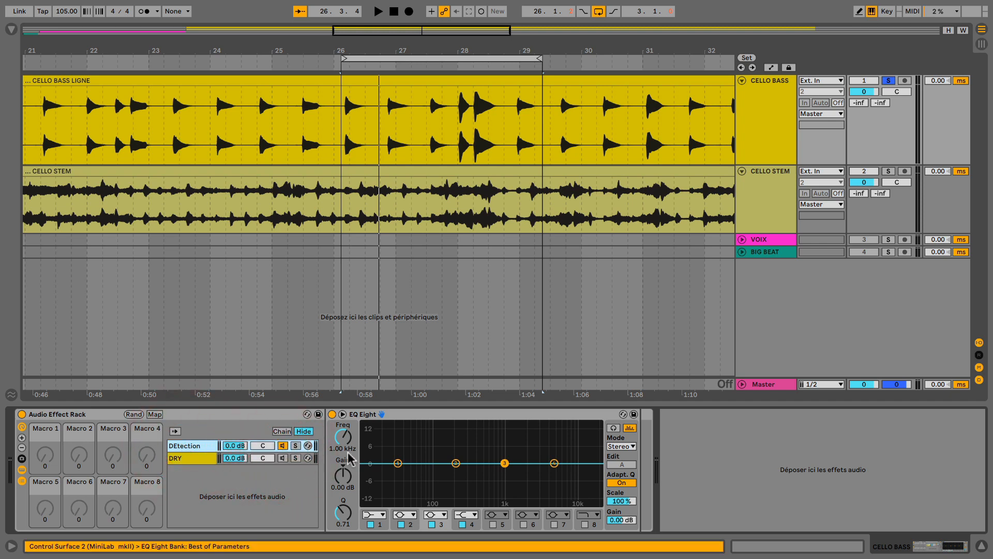
pyautogui.click(397, 463)
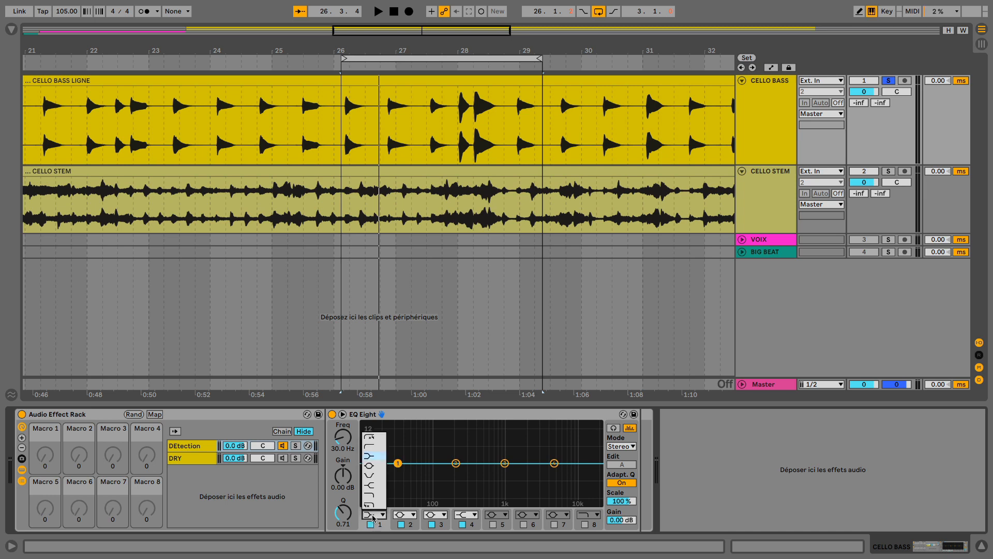
pyautogui.click(370, 436)
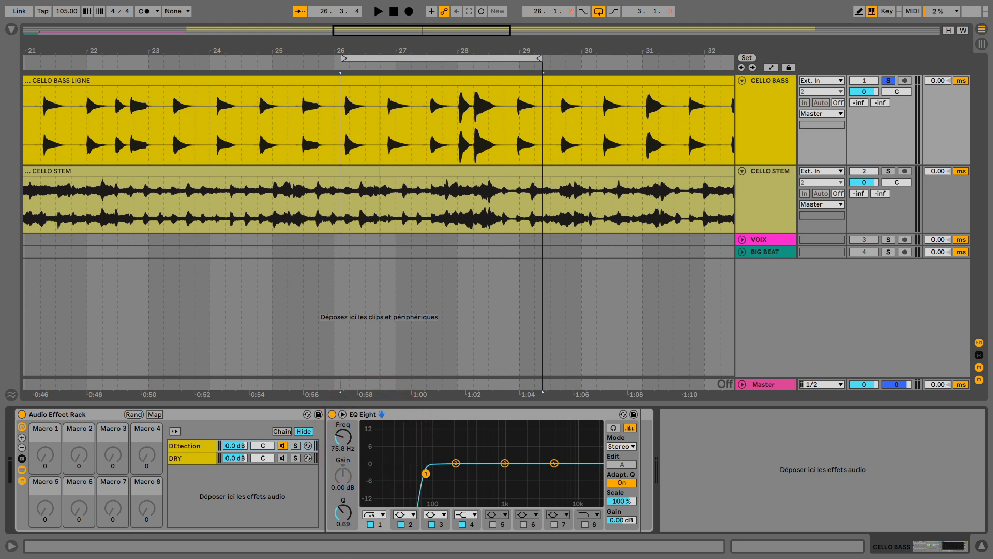
pyautogui.click(461, 504)
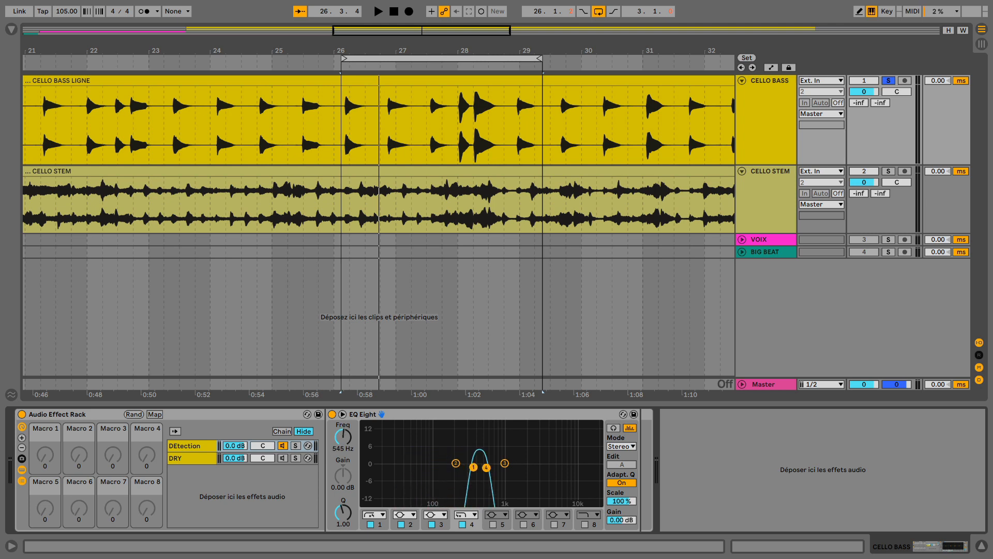
# Step: Play the loop, shift the DEtection bandpass down until its high cut sits at 92.8 Hz, and stop playback
pyautogui.press('space')
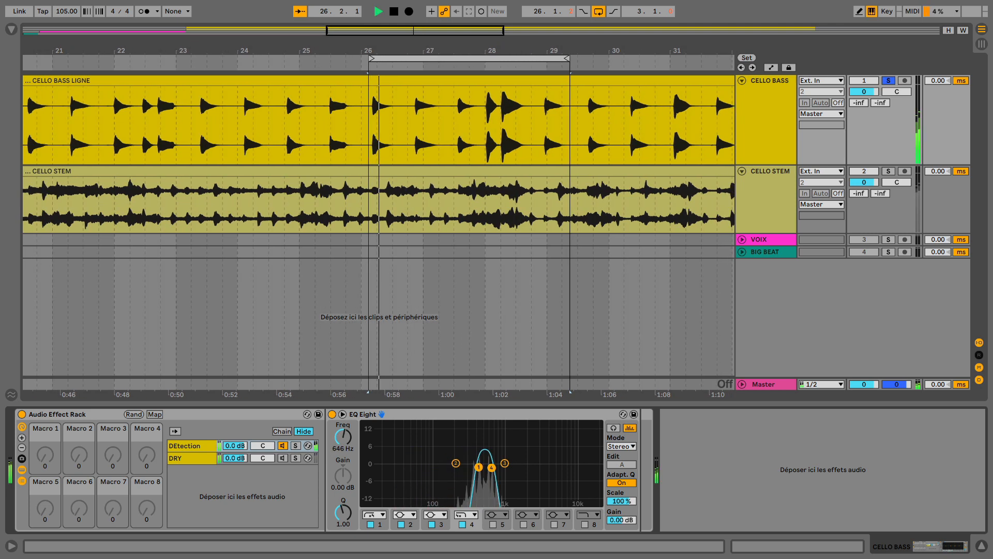
pyautogui.moveTo(492, 467); pyautogui.dragTo(432, 468)
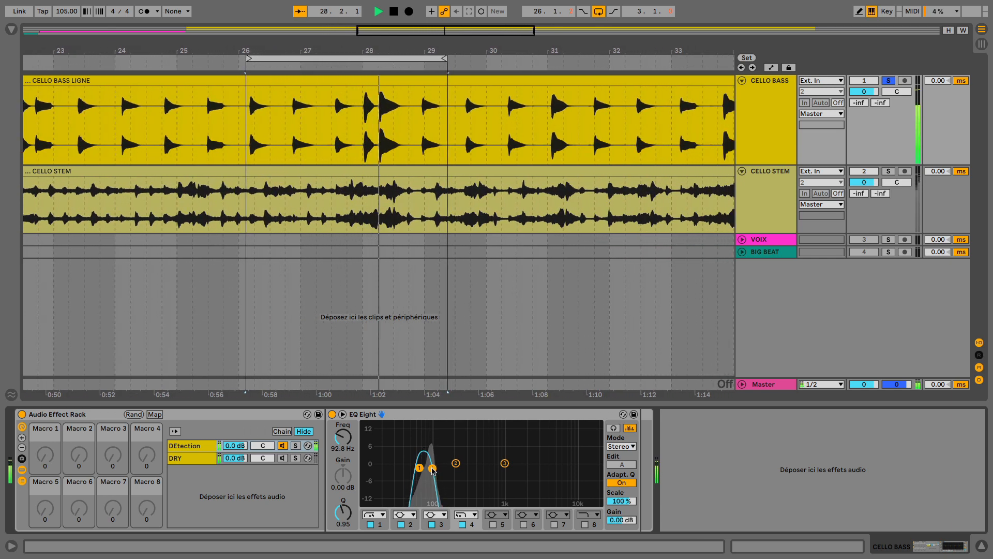
pyautogui.press('space')
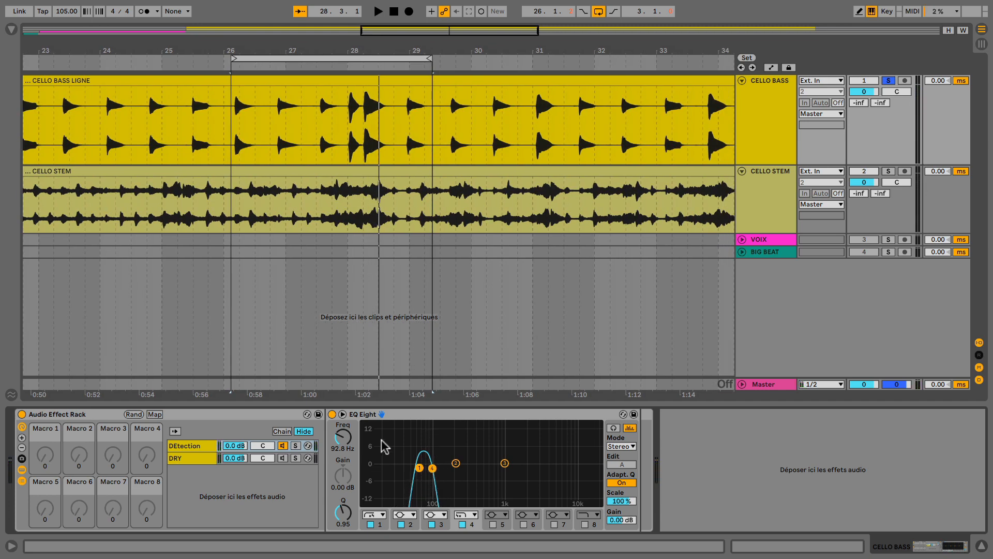
# Step: Add an Envelope Follower audio effect after the EQ Eight in the DEtection chain
pyautogui.click(11, 30)
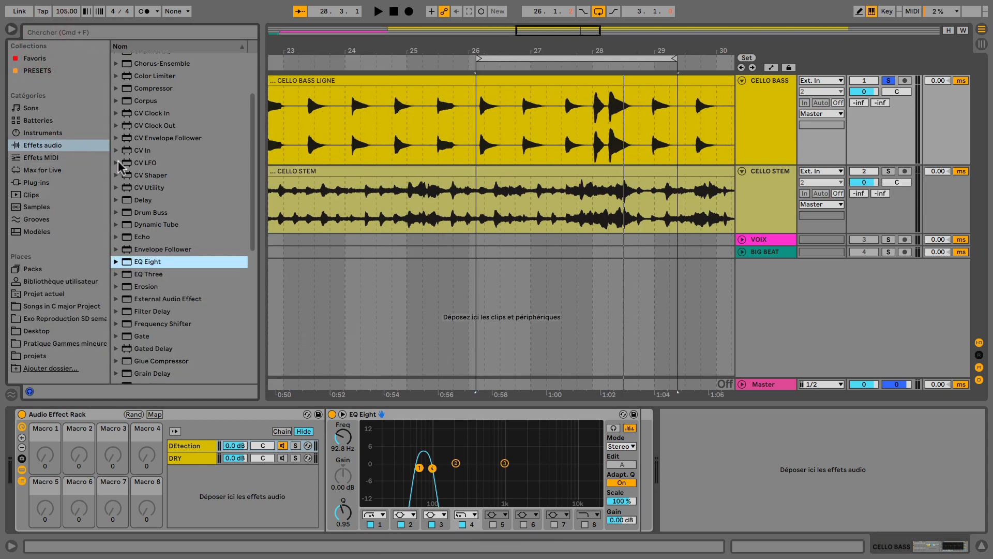
pyautogui.click(142, 251)
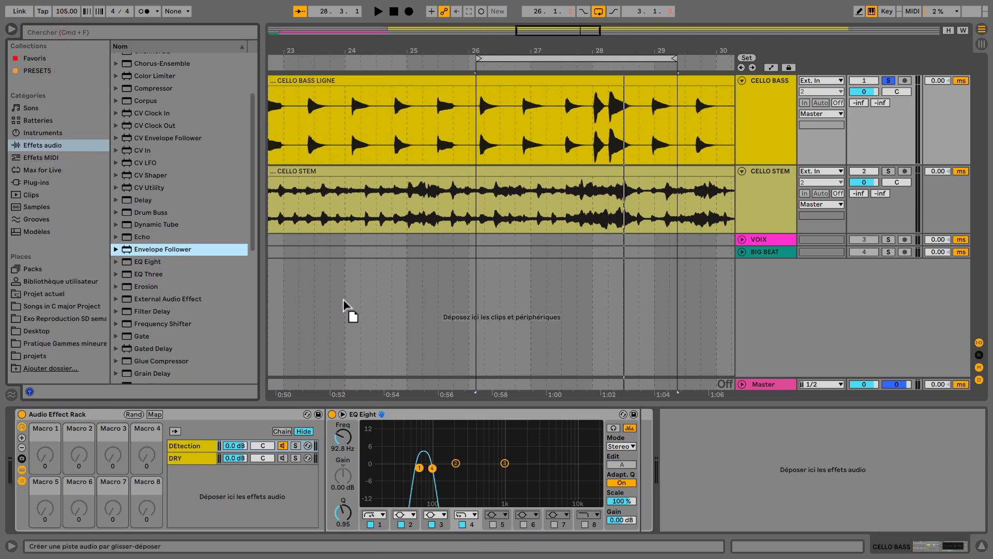
pyautogui.moveTo(555, 413); pyautogui.dragTo(622, 442)
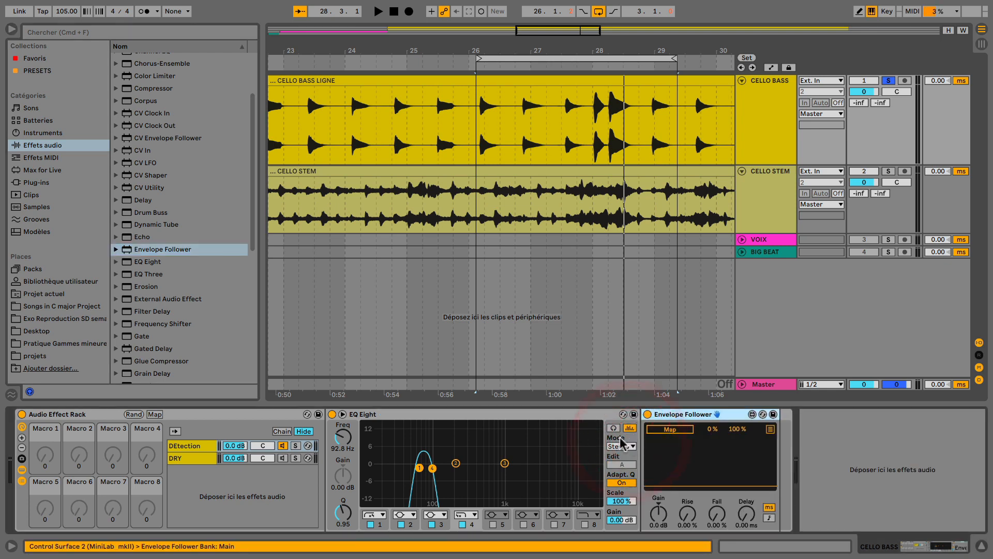
pyautogui.click(590, 416)
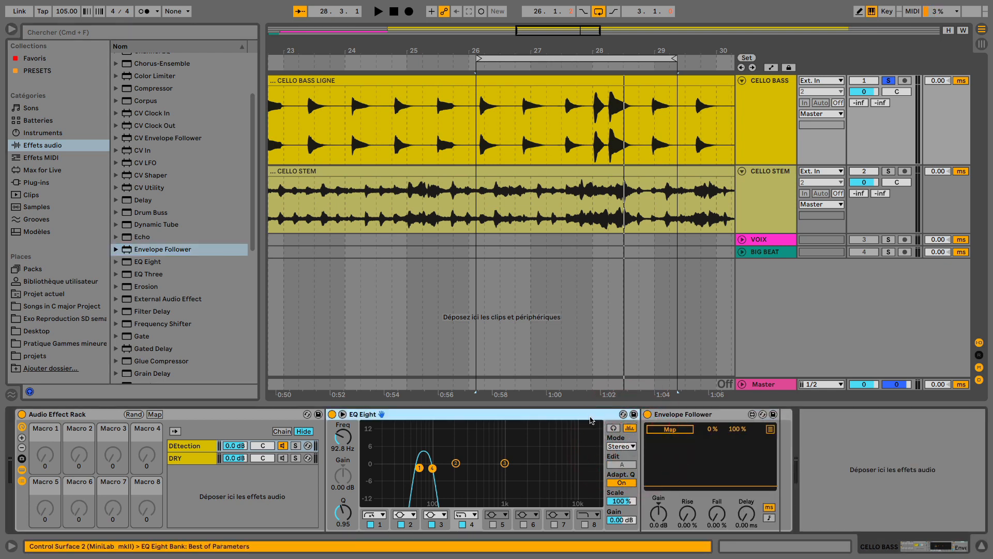
pyautogui.click(667, 421)
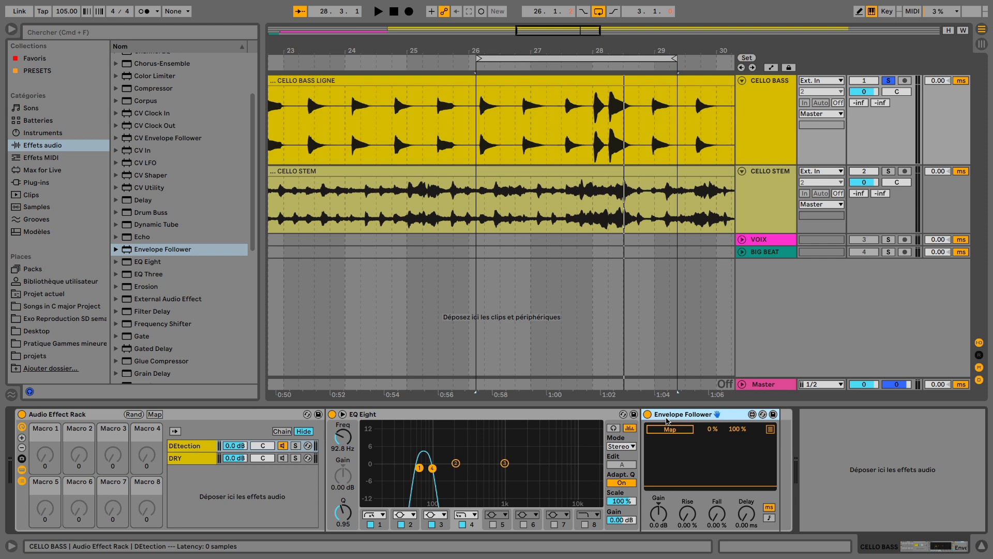
# Step: During playback, set the Envelope Follower's gain to 1.7 dB and shift the DEtection bandpass's high cut to 103 Hz
pyautogui.press('space')
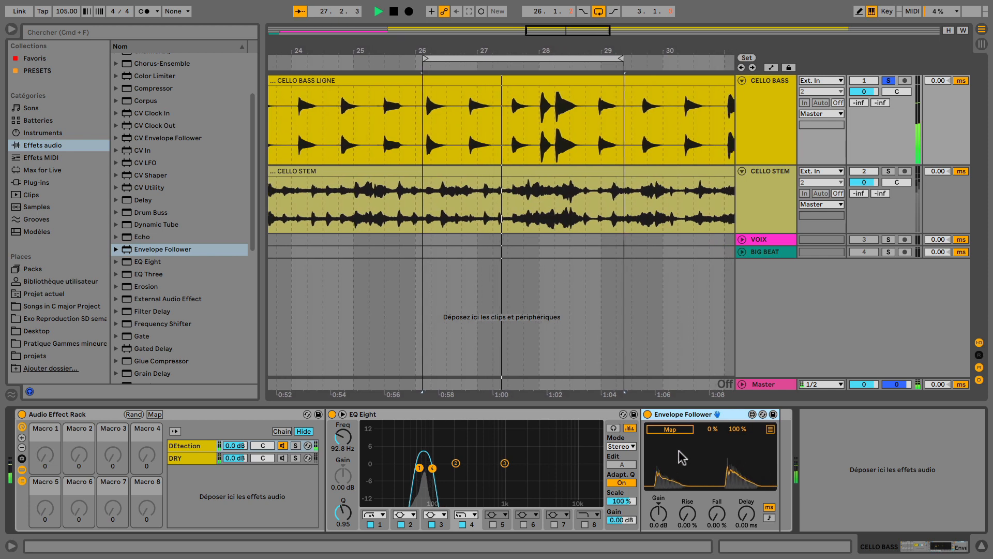
pyautogui.moveTo(658, 514); pyautogui.dragTo(658, 509)
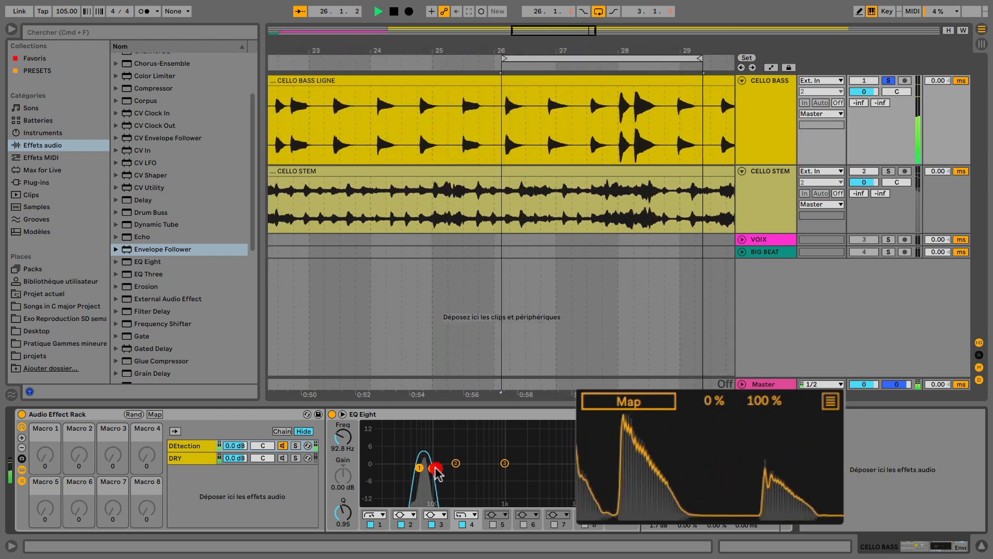
pyautogui.moveTo(432, 468); pyautogui.dragTo(436, 469)
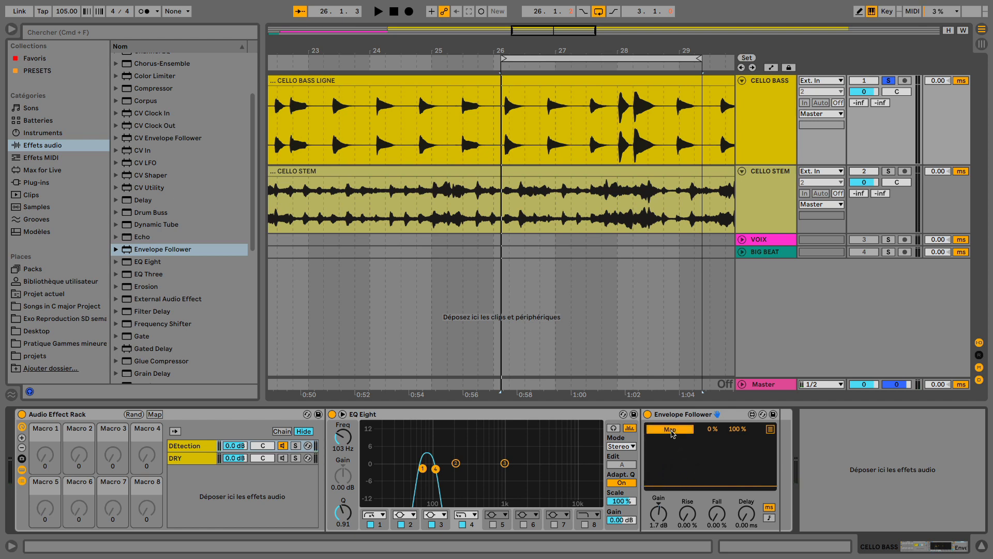
# Step: Map the Envelope Follower to the band 3 gain of the DRY chain's EQ Eight and start playback
pyautogui.click(200, 459)
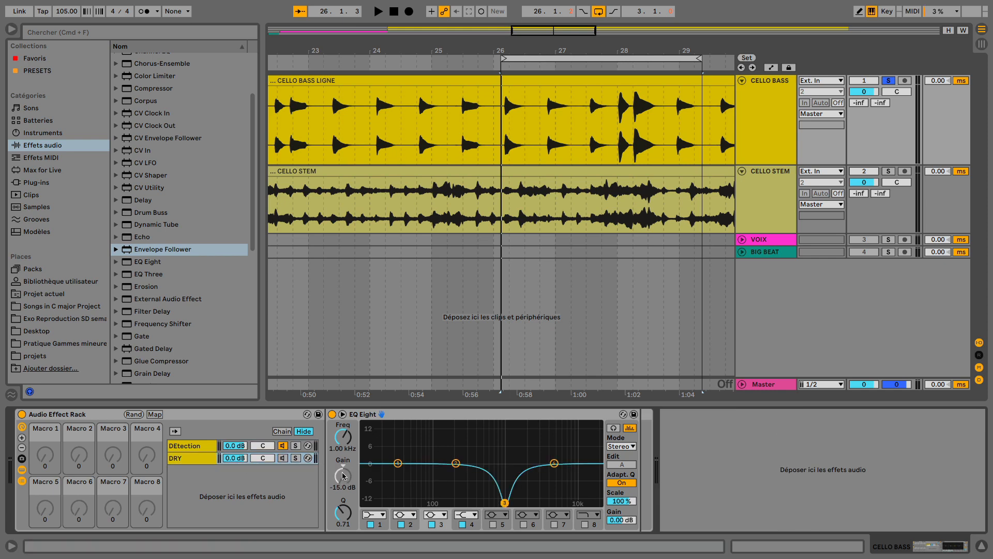
pyautogui.press('space')
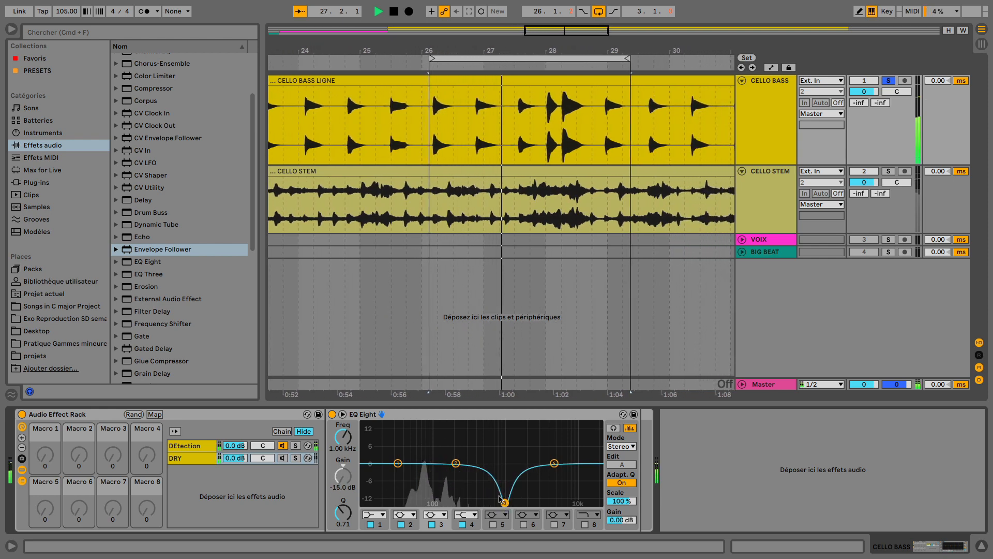
# Step: Set the Envelope Follower's mapping range to 21 % minimum and 54 % maximum and check the moving band in the DRY chain
pyautogui.click(196, 445)
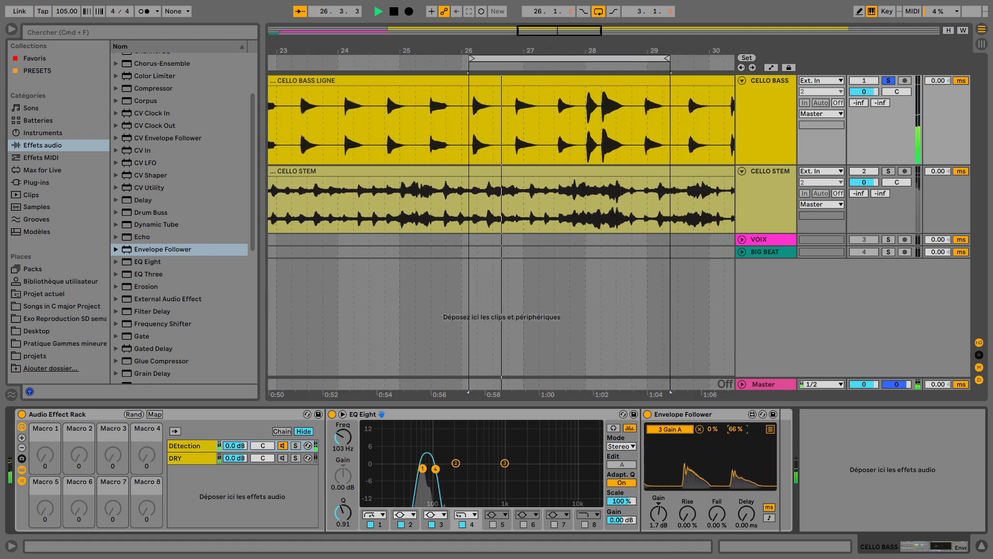
pyautogui.moveTo(736, 428); pyautogui.dragTo(714, 421)
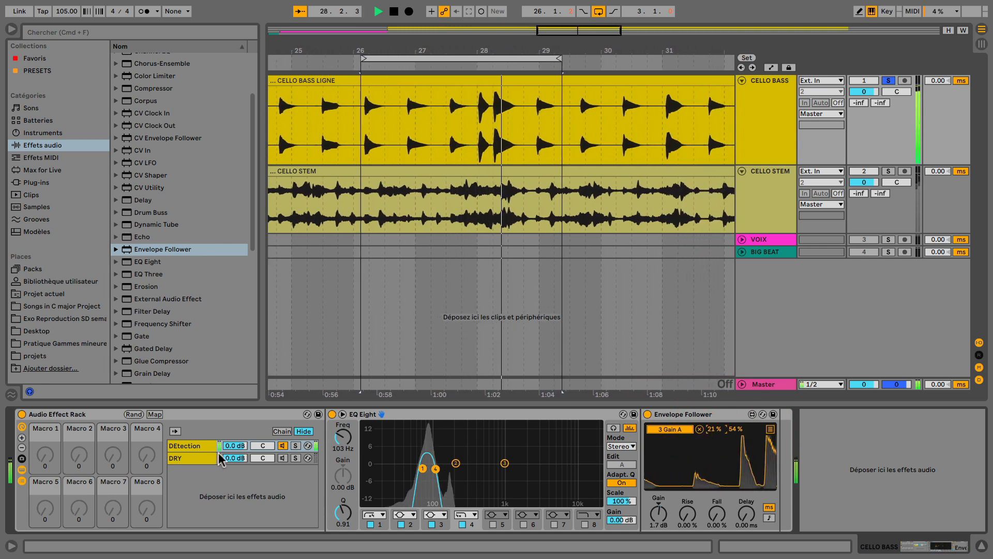
pyautogui.click(199, 458)
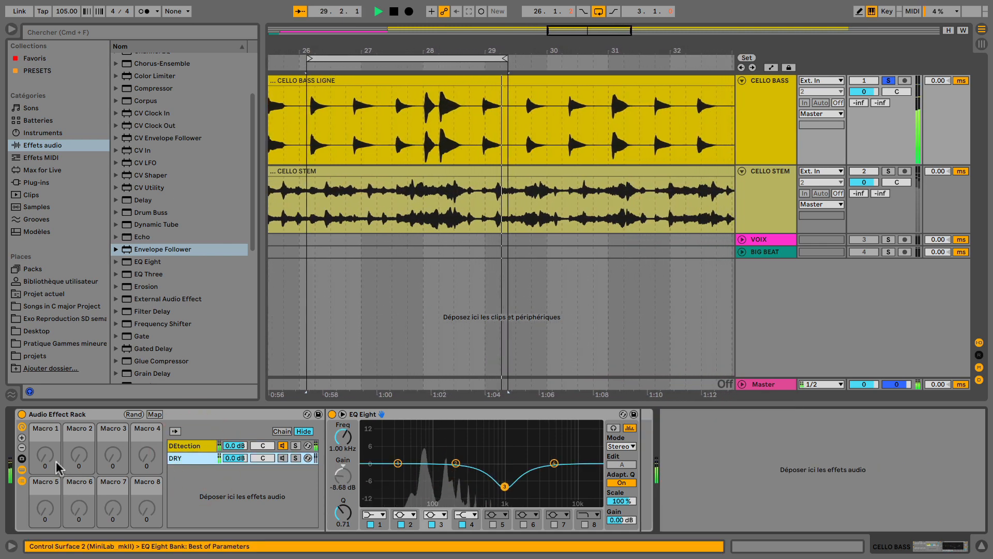
# Step: Set the Envelope Follower's gain to 12 dB and its mapping minimum to 38 %, check the DRY chain's EQ, and stop playback
pyautogui.click(192, 458)
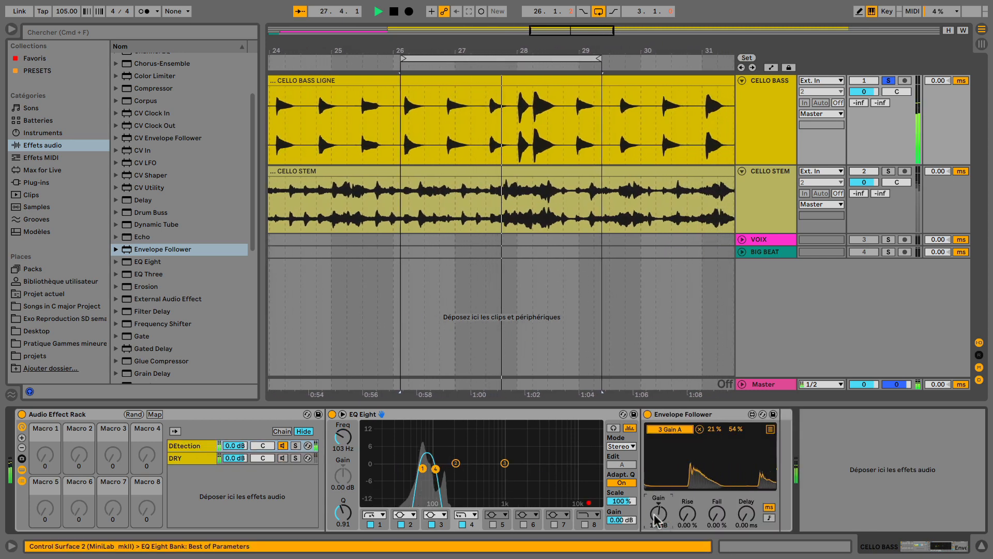
pyautogui.moveTo(667, 516); pyautogui.dragTo(667, 465)
pyautogui.moveTo(711, 429); pyautogui.dragTo(711, 414)
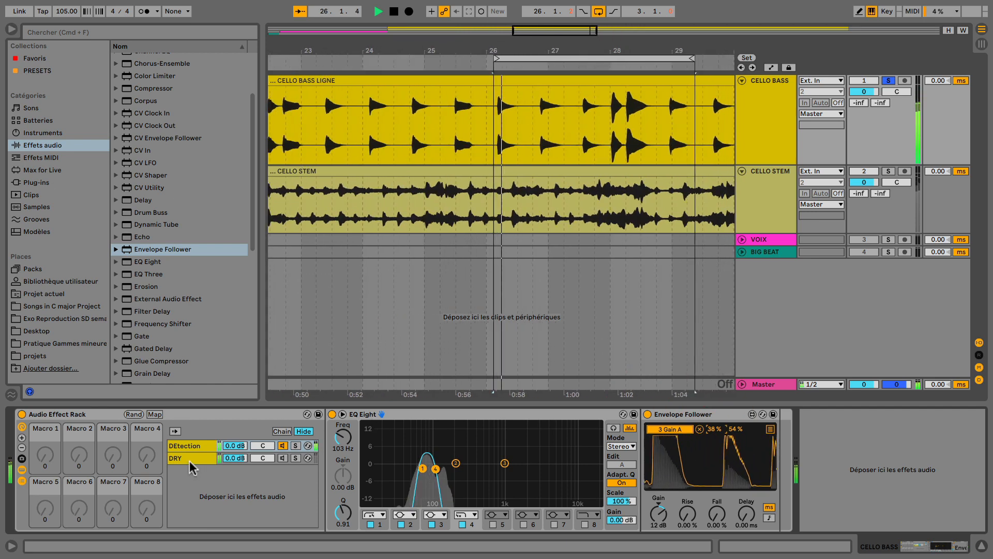
pyautogui.click(192, 460)
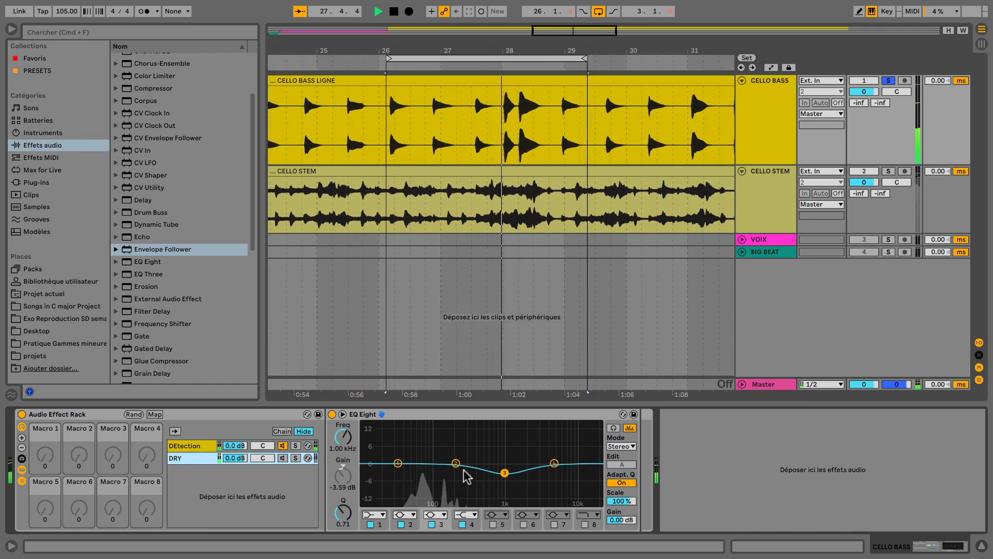
pyautogui.press('space')
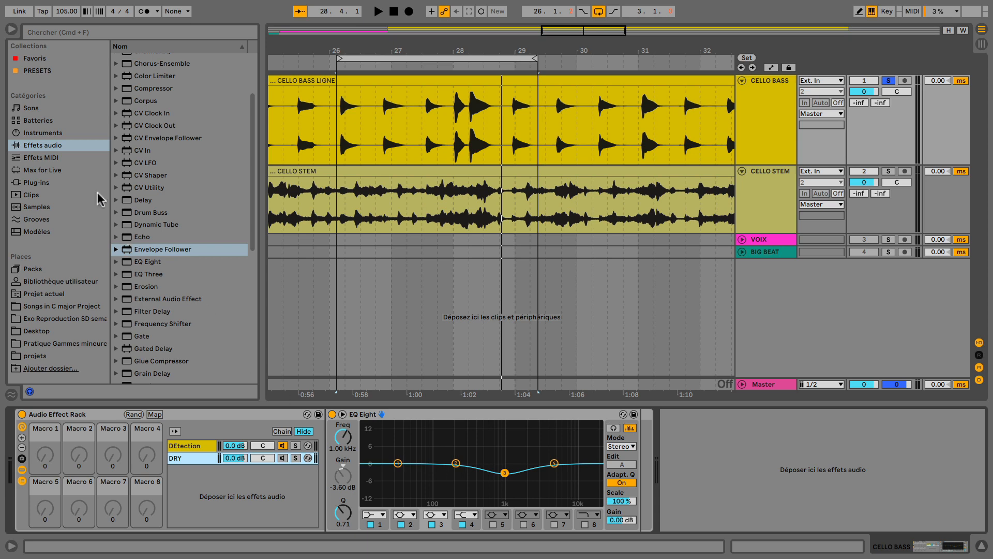
# Step: Hide the browser, unsolo the CELLO BASS track, fold both cello tracks, and unfold the VOIX track
pyautogui.click(11, 29)
pyautogui.moveTo(141, 50)
pyautogui.mouseDown()
pyautogui.moveTo(145, 36)
pyautogui.moveTo(335, 20)
pyautogui.mouseUp()
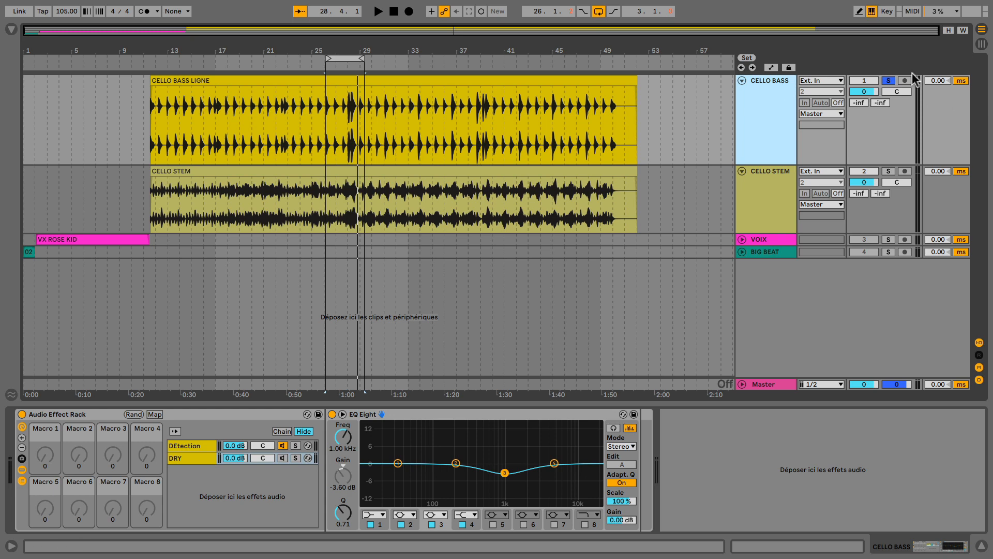
pyautogui.click(888, 81)
pyautogui.click(742, 80)
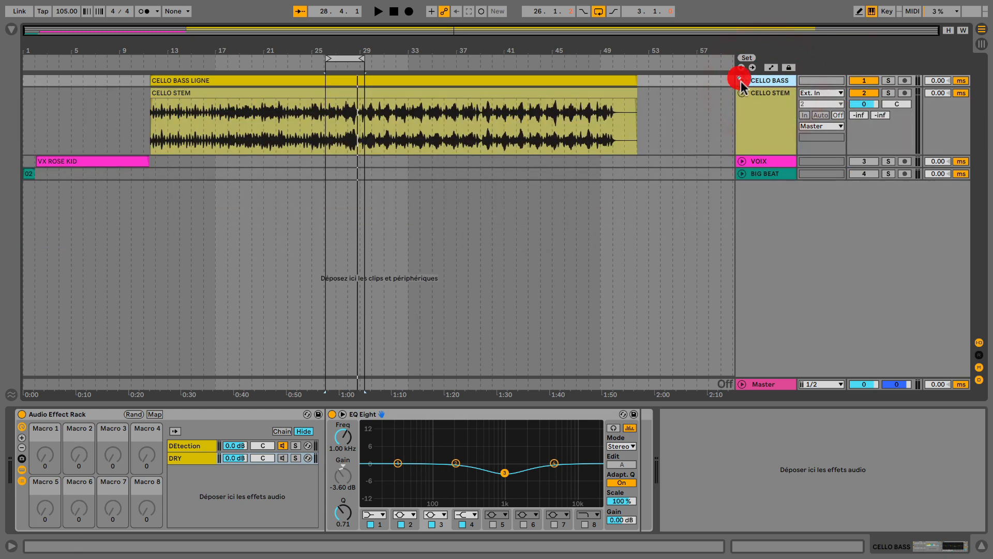
pyautogui.click(741, 92)
pyautogui.click(742, 105)
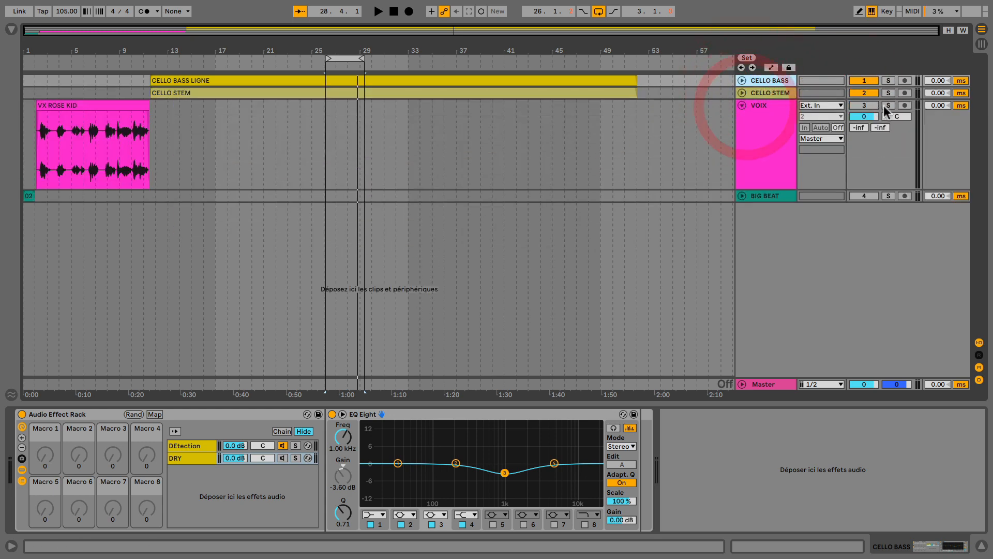
# Step: Solo the VOIX track and set the loop around the VX ROSE KID clip
pyautogui.click(888, 105)
pyautogui.click(77, 105)
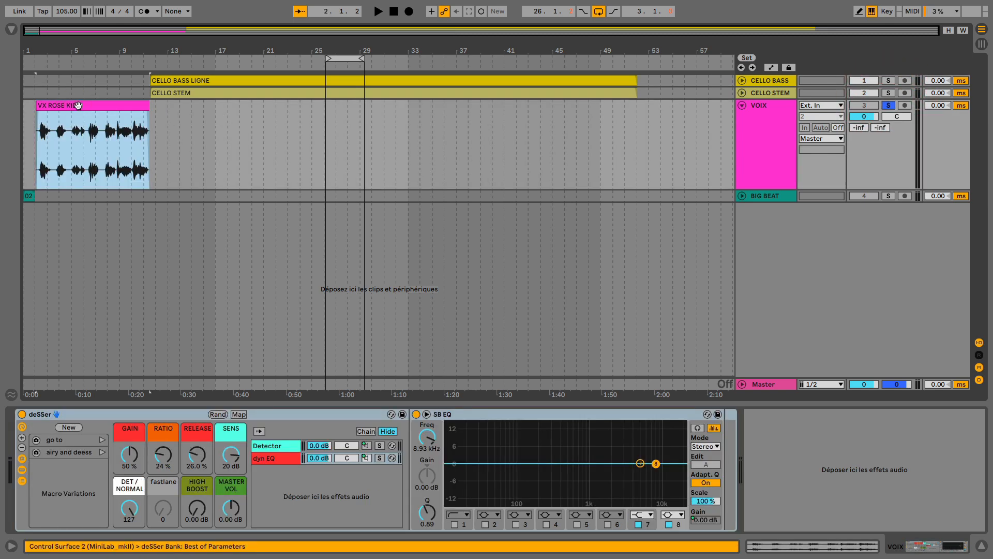
pyautogui.hotkey('ctrl', 'l')
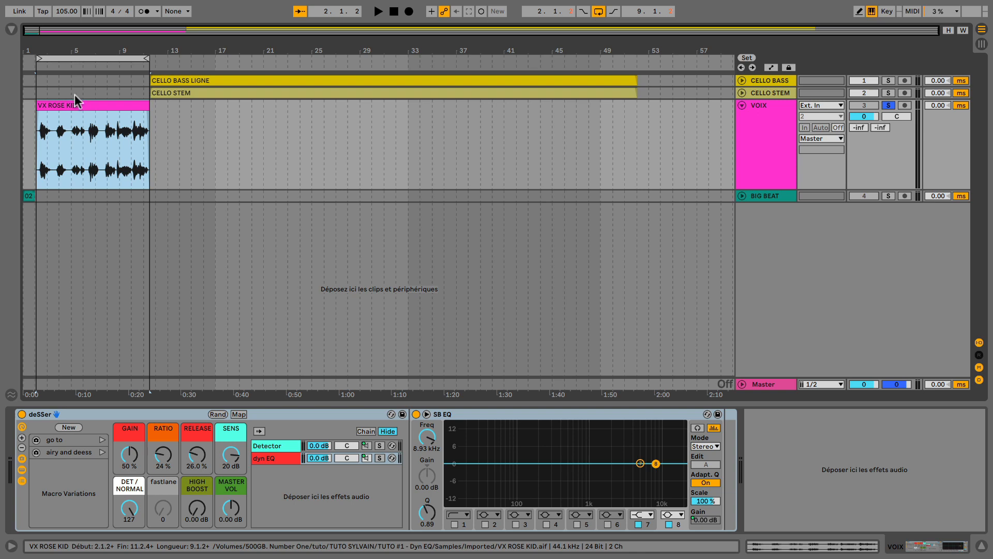
pyautogui.moveTo(67, 52); pyautogui.dragTo(66, 83)
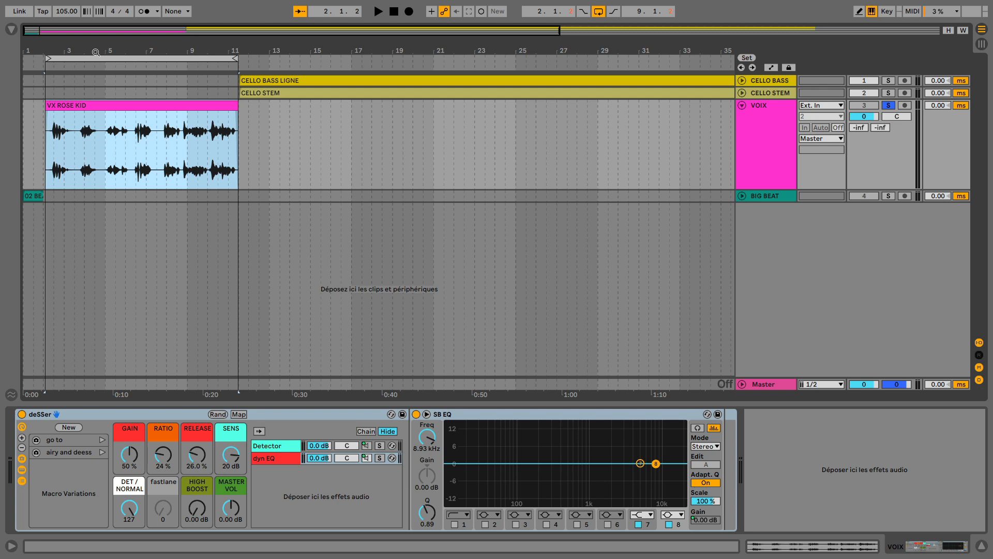
# Step: Turn off the deSSer rack on the VOIX track, play the start of the untreated vocal, and stop
pyautogui.click(22, 414)
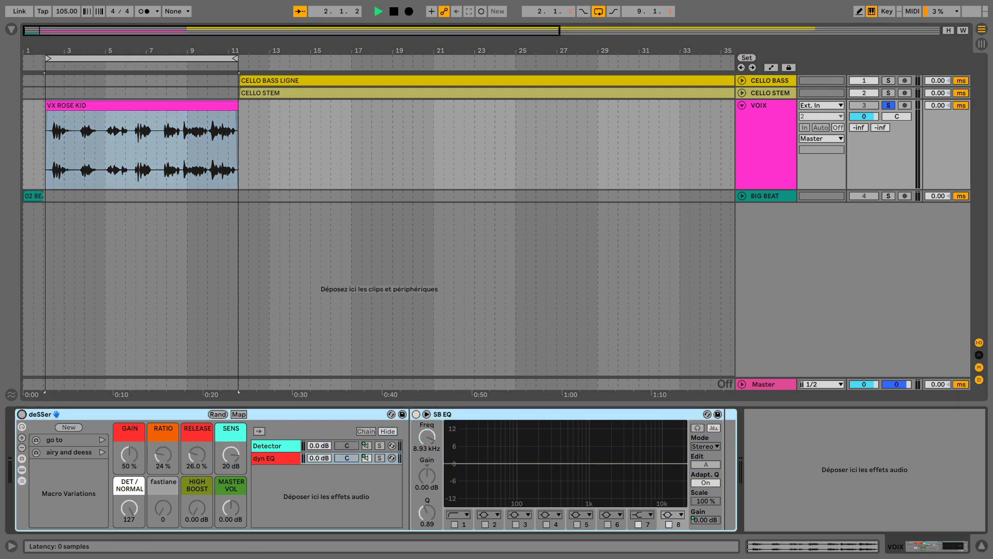
pyautogui.press('space')
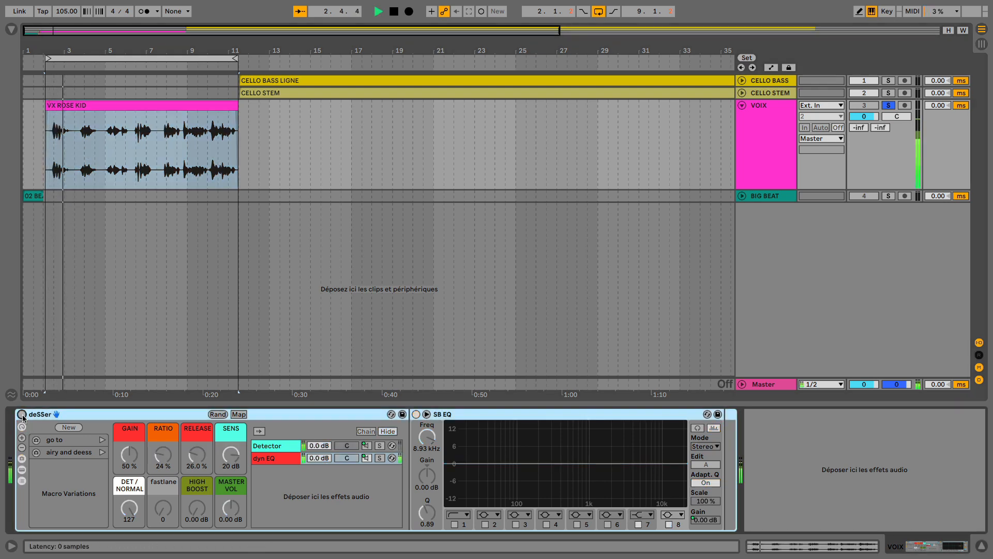
pyautogui.press('space')
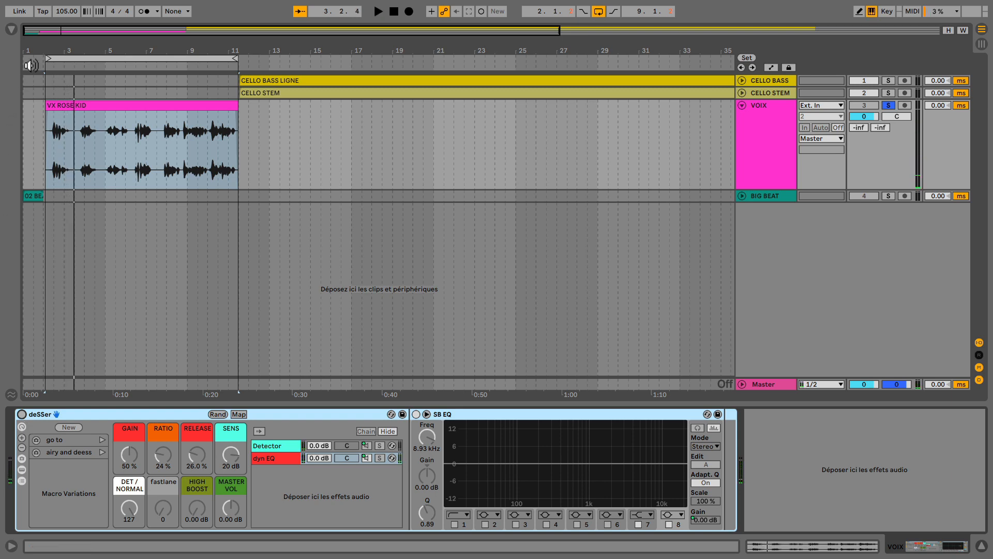
# Step: Loop the first vocal phrase of the VX ROSE KID clip from 2.2.3 to 3.1.4 and play it with the deSSer bypassed
pyautogui.moveTo(50, 50); pyautogui.dragTo(52, 101)
pyautogui.moveTo(119, 155); pyautogui.dragTo(554, 148)
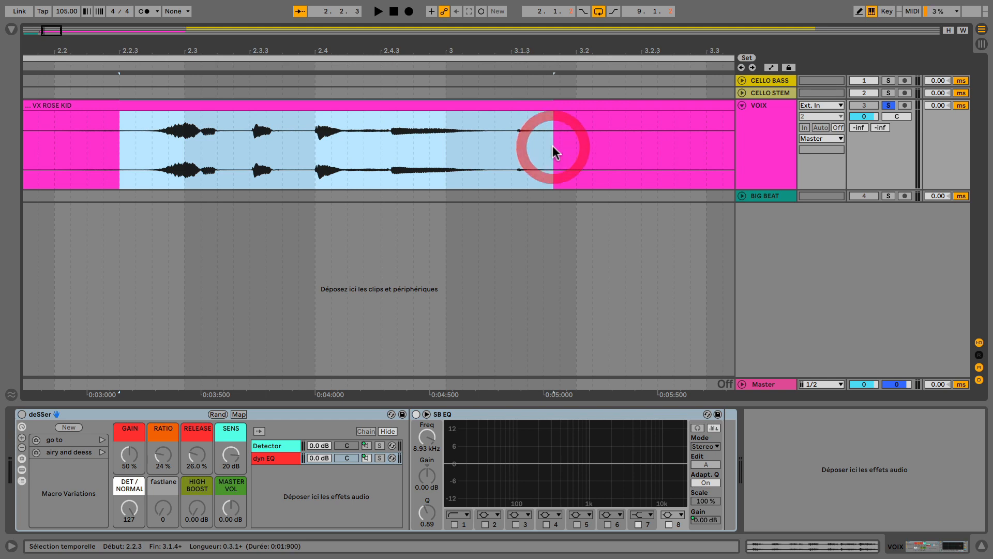
pyautogui.hotkey('ctrl', 'l')
pyautogui.press('space')
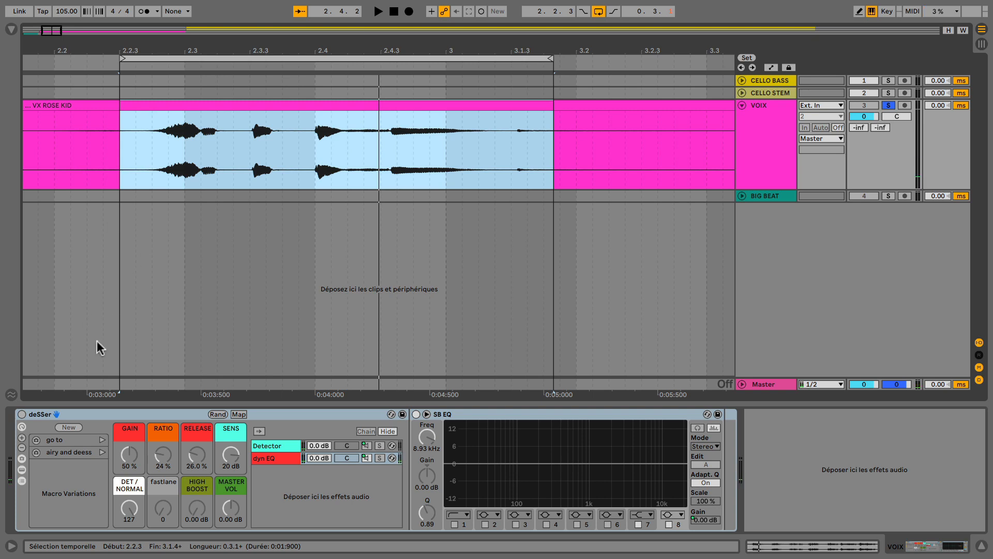
# Step: Turn the deSSer rack back on, play the looped first phrase to watch the EQ band react, and stop
pyautogui.click(47, 414)
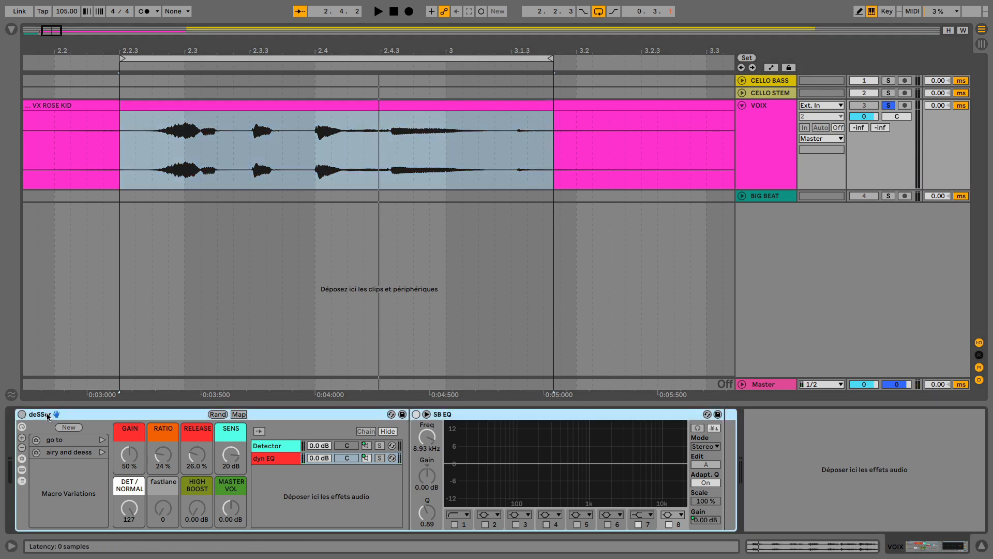
pyautogui.click(22, 414)
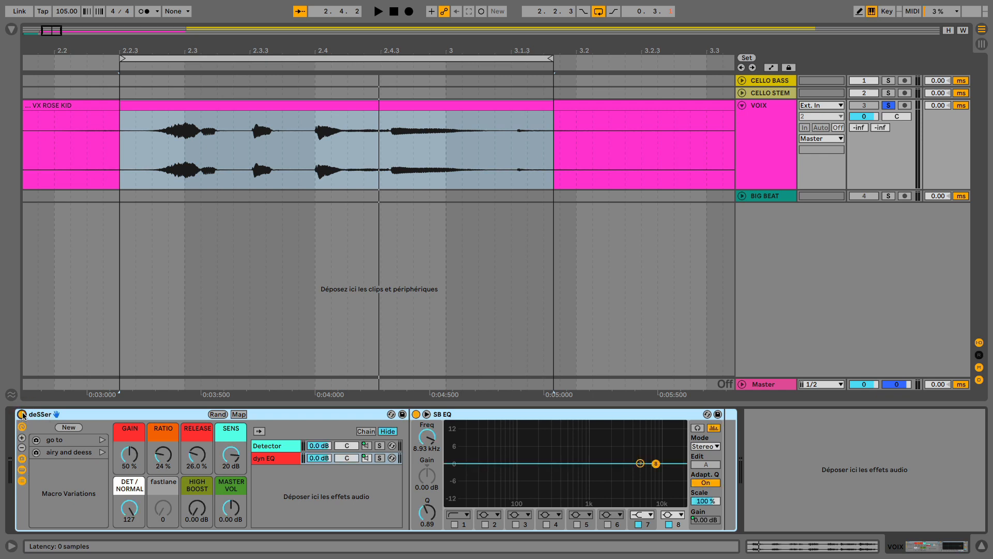
pyautogui.press('space')
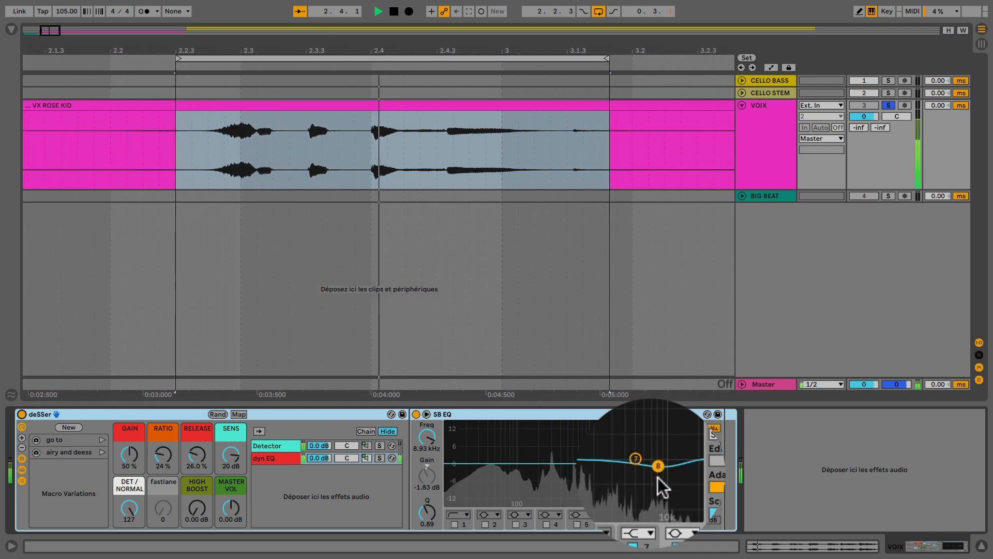
pyautogui.press('space')
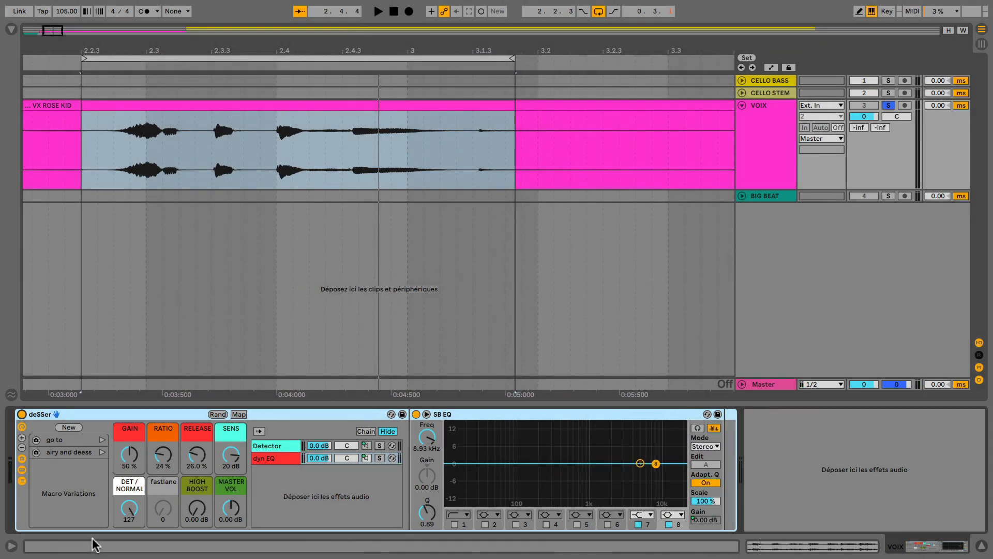
# Step: Play the later part of the VX ROSE KID clip from 7.4.3 through the deSSer and stop
pyautogui.click(219, 55)
pyautogui.click(219, 56)
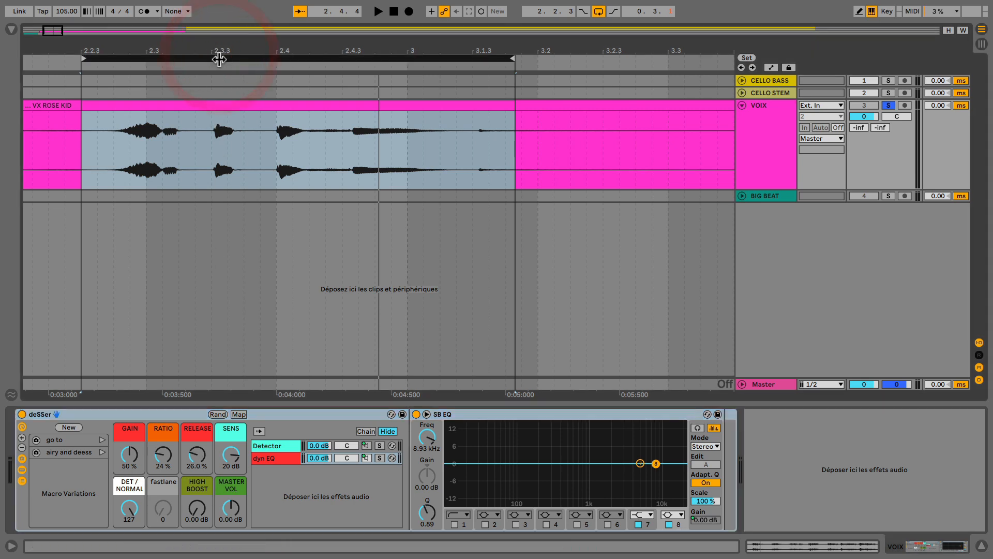
pyautogui.moveTo(220, 51); pyautogui.dragTo(278, 102)
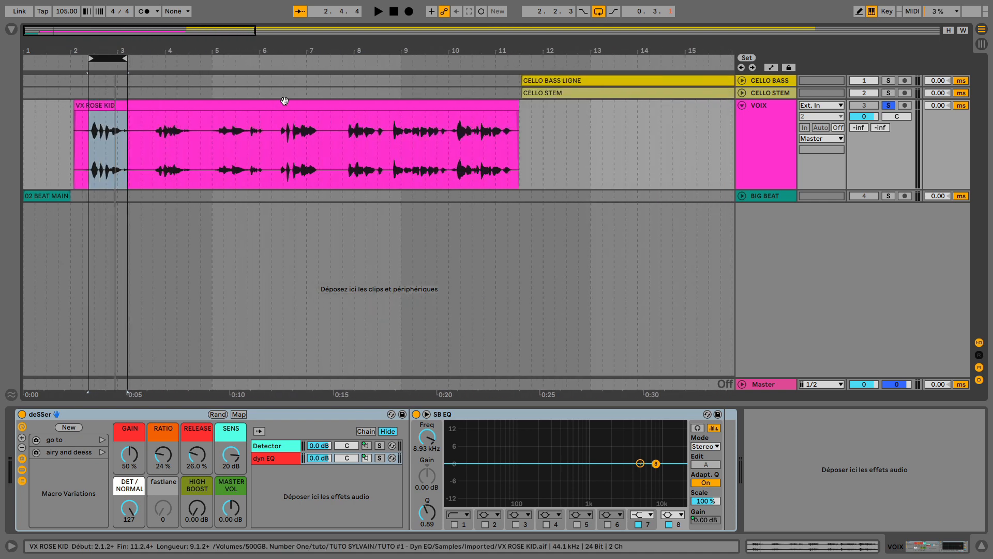
pyautogui.click(350, 160)
pyautogui.press('space')
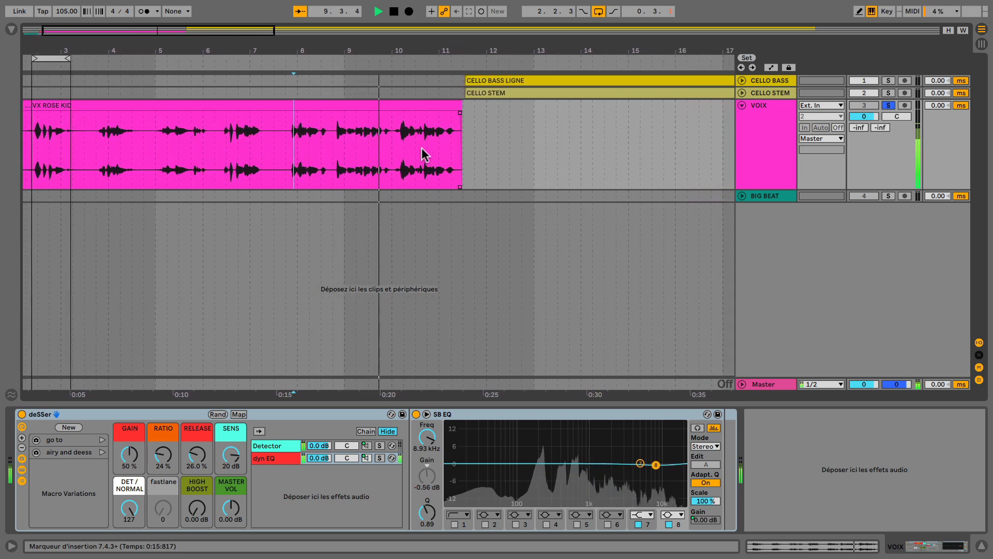
pyautogui.press('space')
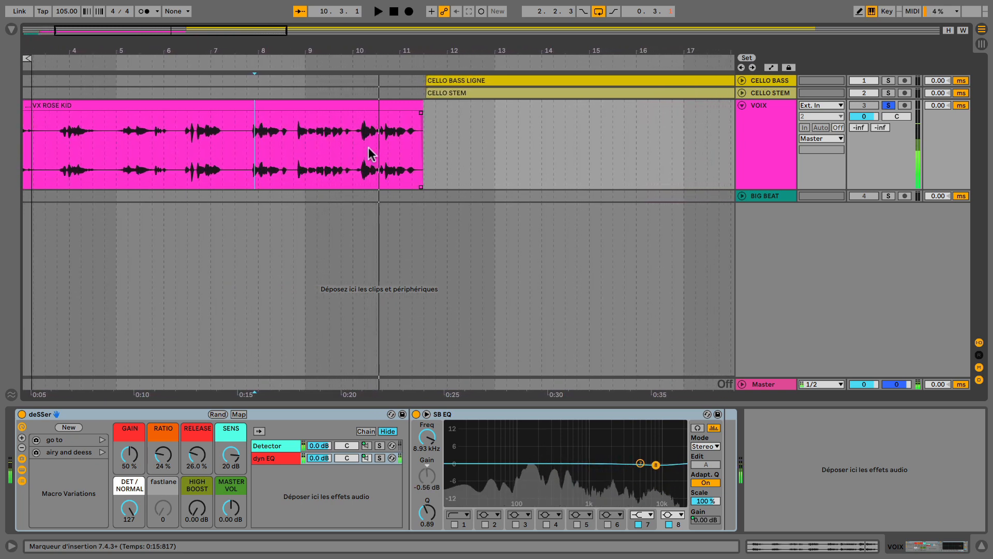
# Step: Loop the last vocal phrase starting at bar 10 and play it with the deSSer rack on, off and on again to compare
pyautogui.moveTo(353, 139); pyautogui.dragTo(419, 140)
pyautogui.hotkey('ctrl', 'l')
pyautogui.press('space')
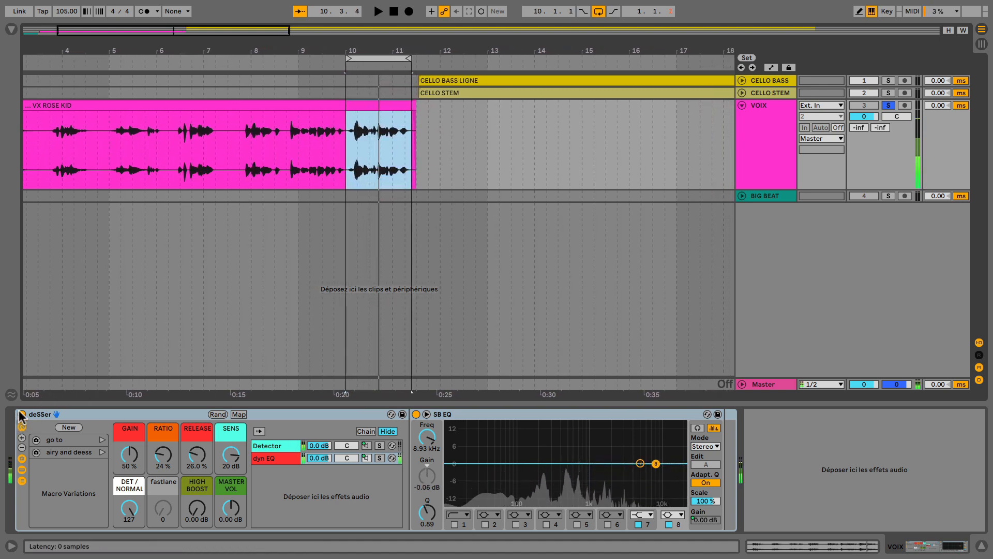
pyautogui.click(20, 414)
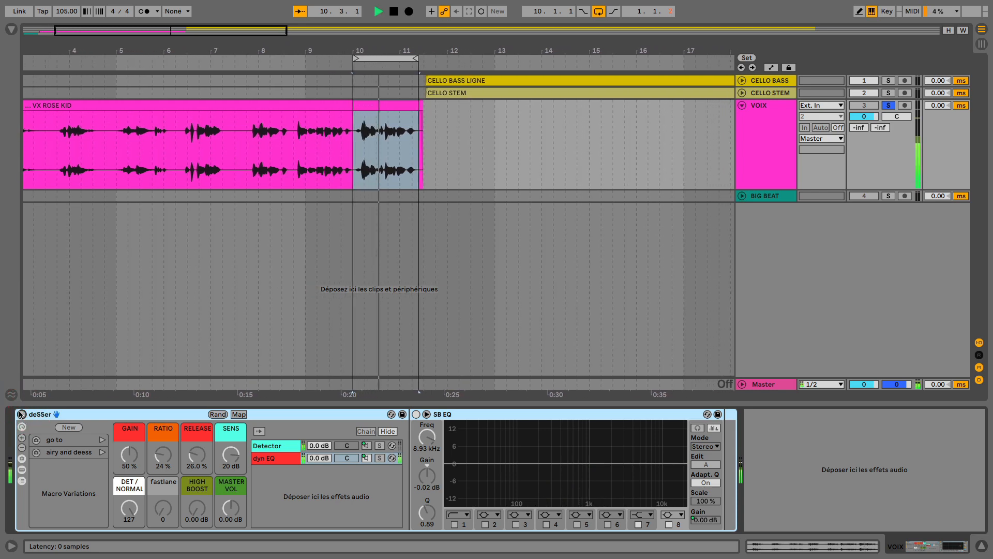
pyautogui.click(21, 415)
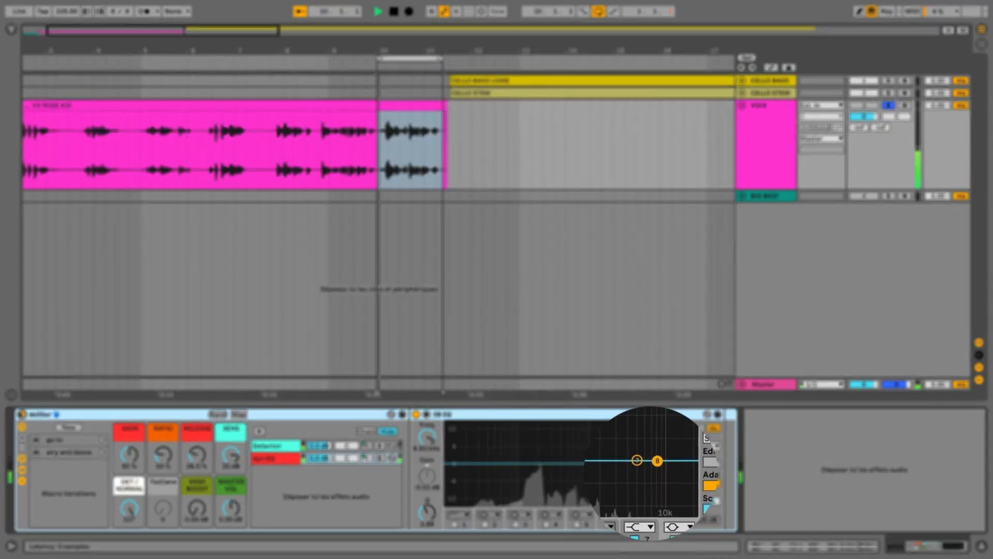
pyautogui.press('space')
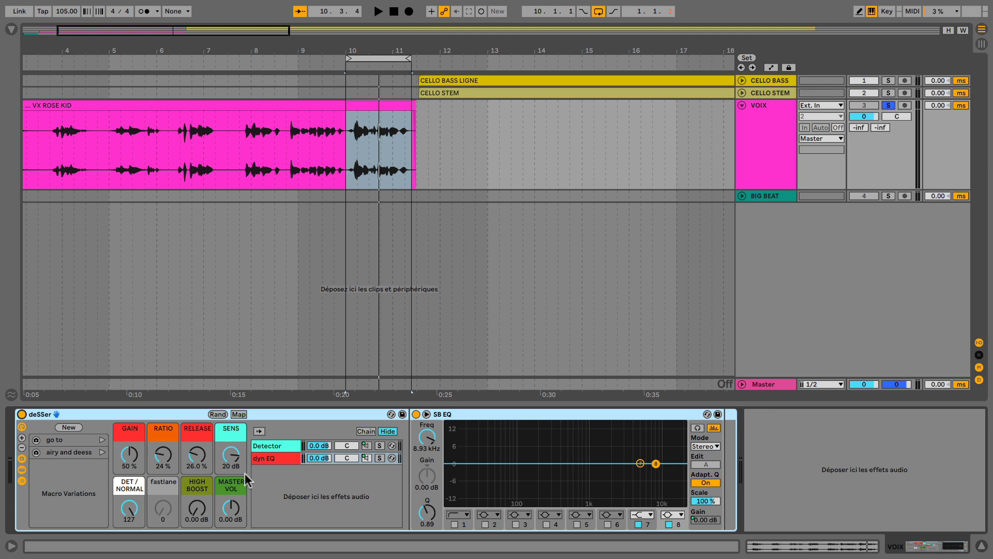
# Step: Raise the deSSer's HIGH BOOST macro to 3.43 dB, play the looped last phrase, and stop
pyautogui.moveTo(196, 514); pyautogui.dragTo(196, 510)
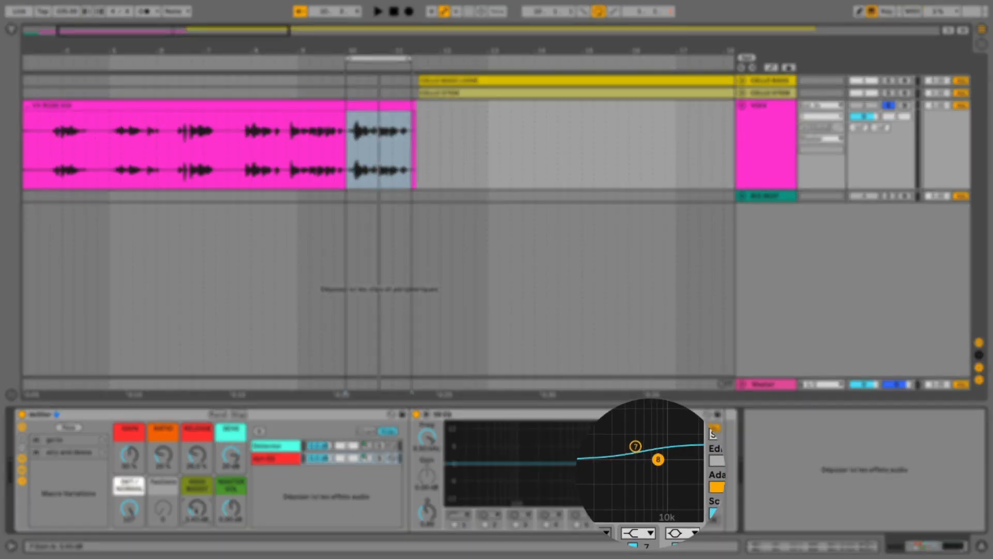
pyautogui.press('space')
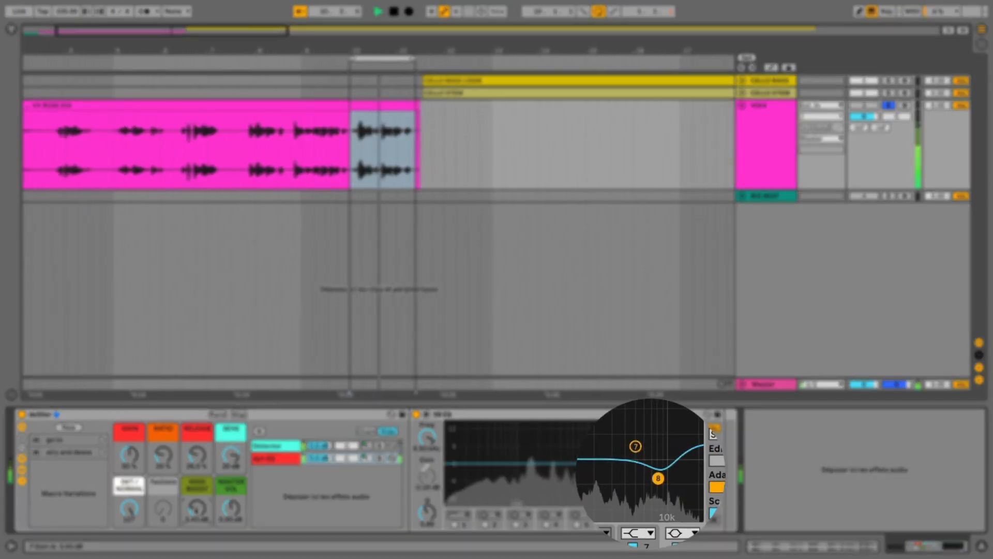
pyautogui.press('space')
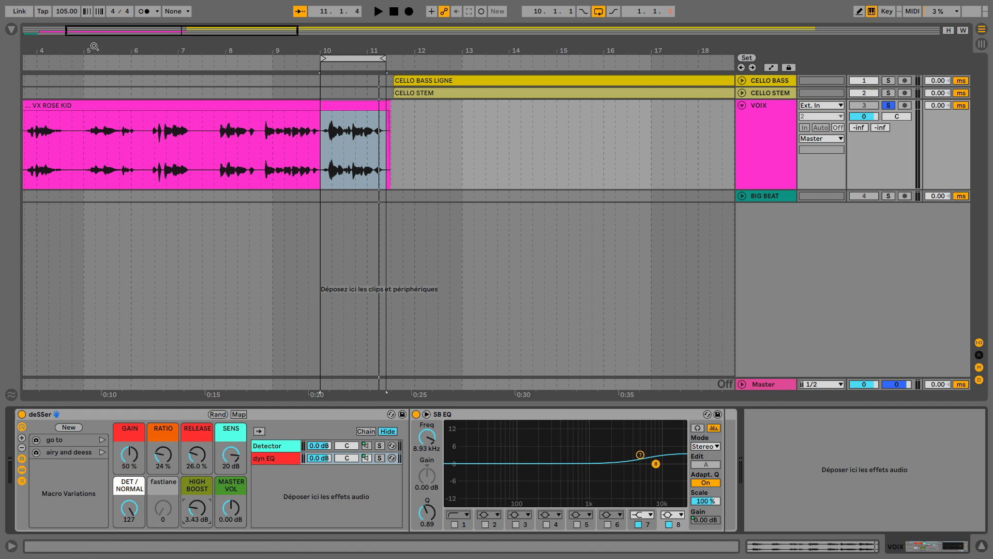
# Step: Unfold and solo the BIG BEAT track, and select its 02 BEAT MAIN clip in bar 1
pyautogui.moveTo(94, 46); pyautogui.dragTo(94, 37)
pyautogui.click(743, 196)
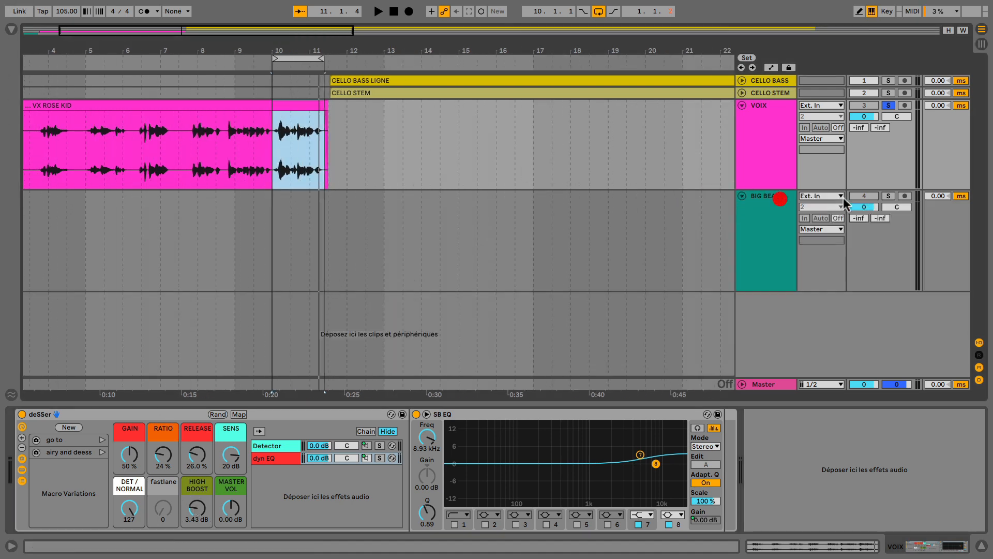
pyautogui.click(889, 196)
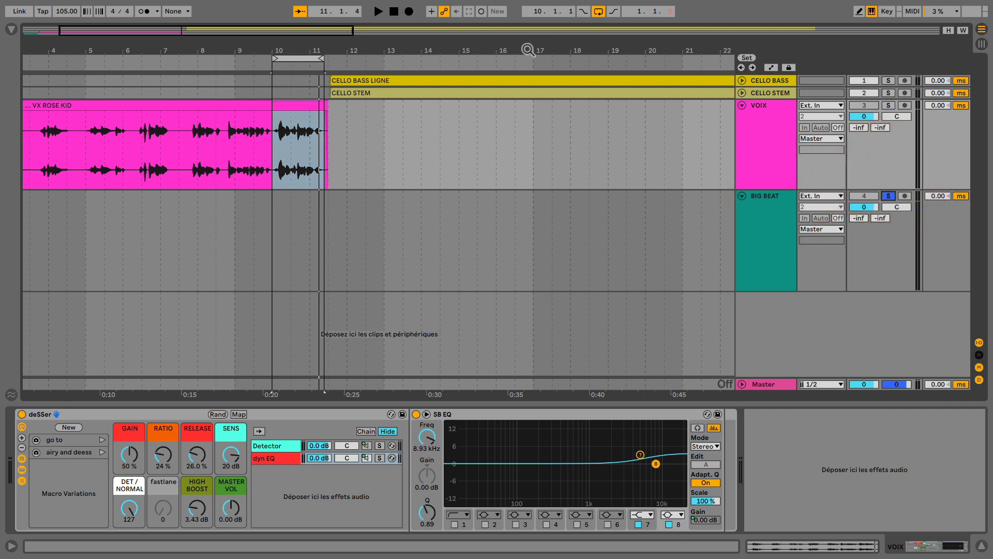
pyautogui.moveTo(528, 50); pyautogui.dragTo(163, 49)
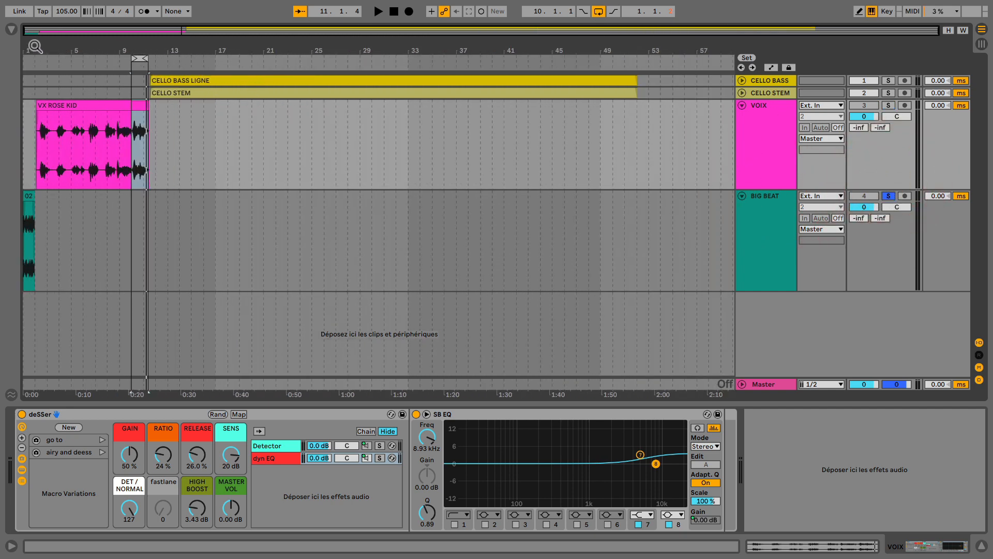
pyautogui.moveTo(28, 46); pyautogui.dragTo(30, 63)
pyautogui.click(91, 197)
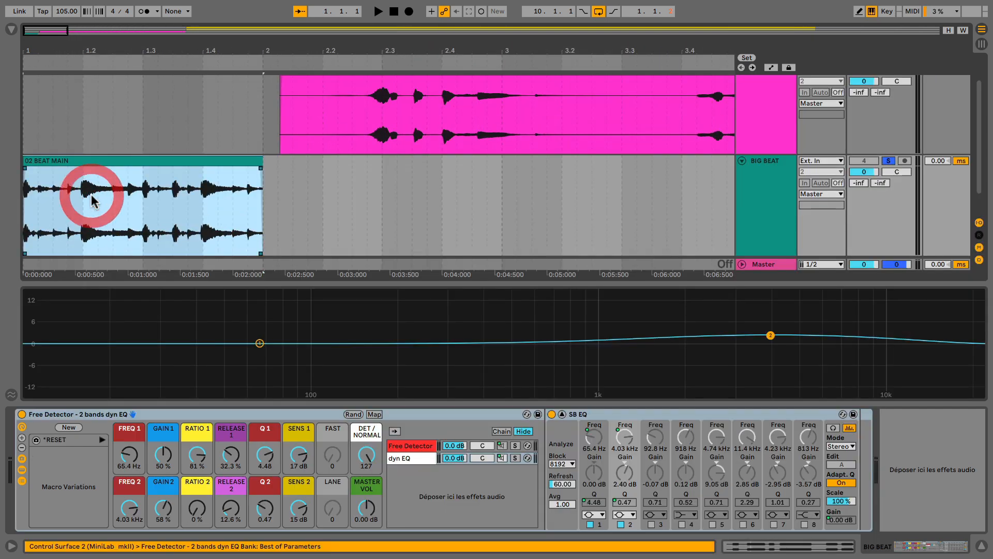
# Step: Play the looped 02 BEAT MAIN clip, compare it with the Free Detector two-band dynamic EQ rack off and on, and stop
pyautogui.press('space')
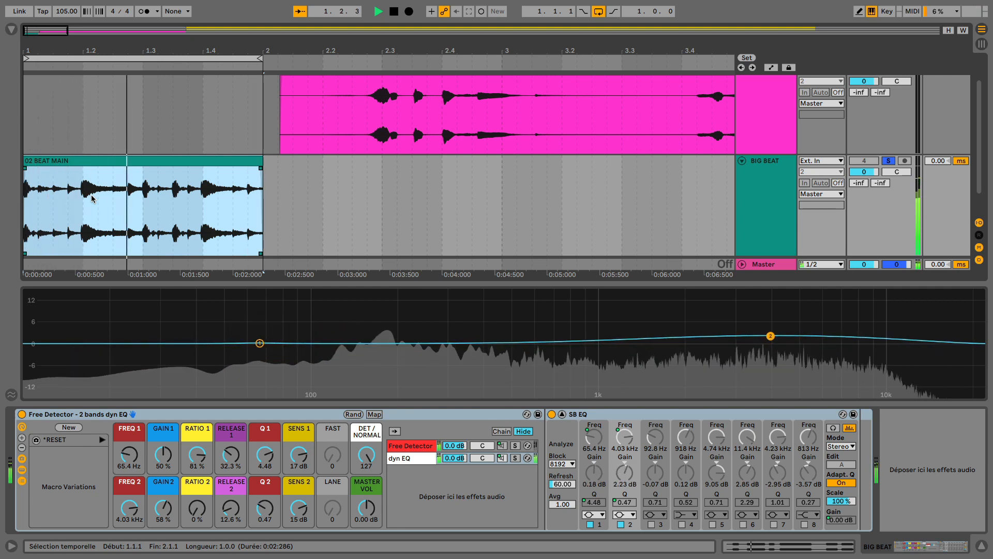
pyautogui.click(53, 414)
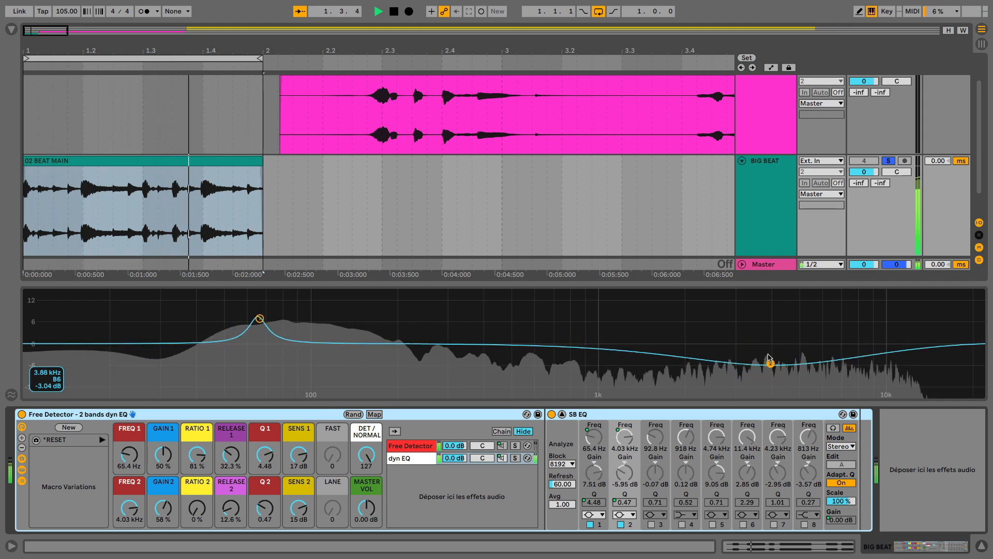
pyautogui.click(22, 415)
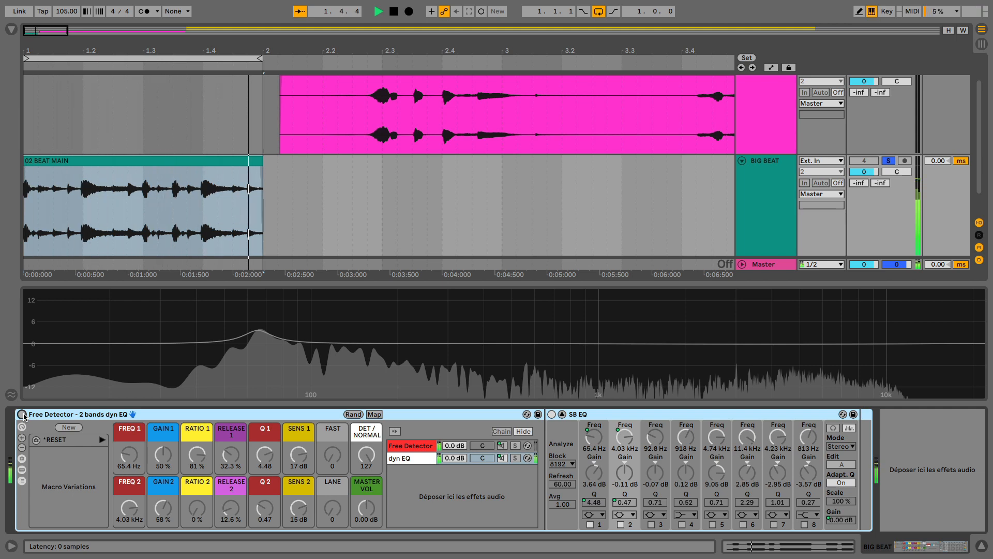
pyautogui.click(22, 415)
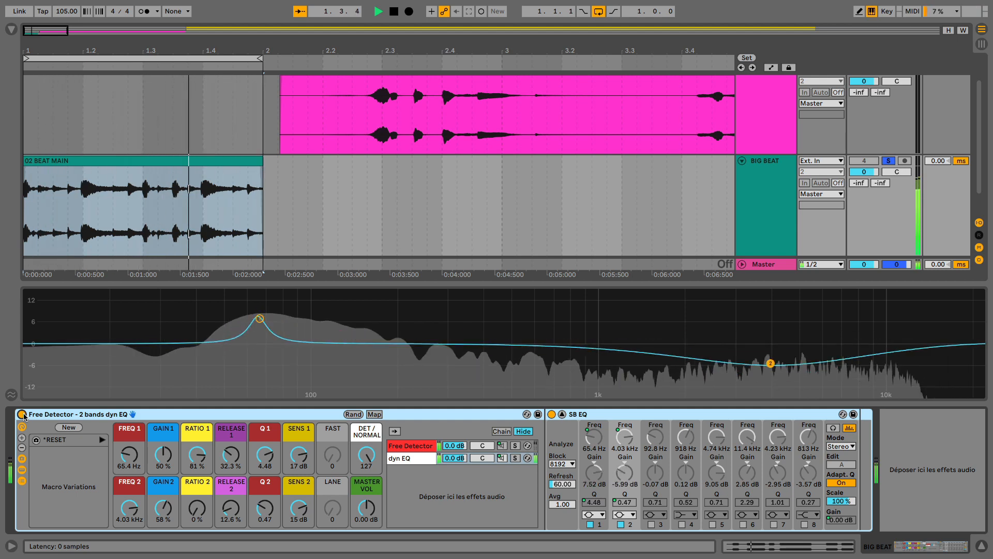
pyautogui.press('space')
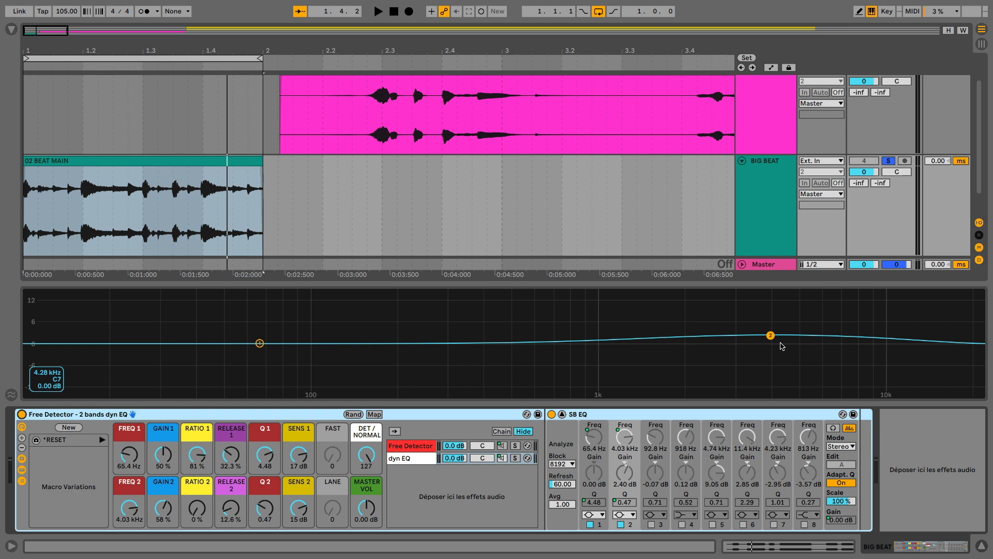
pyautogui.press('space')
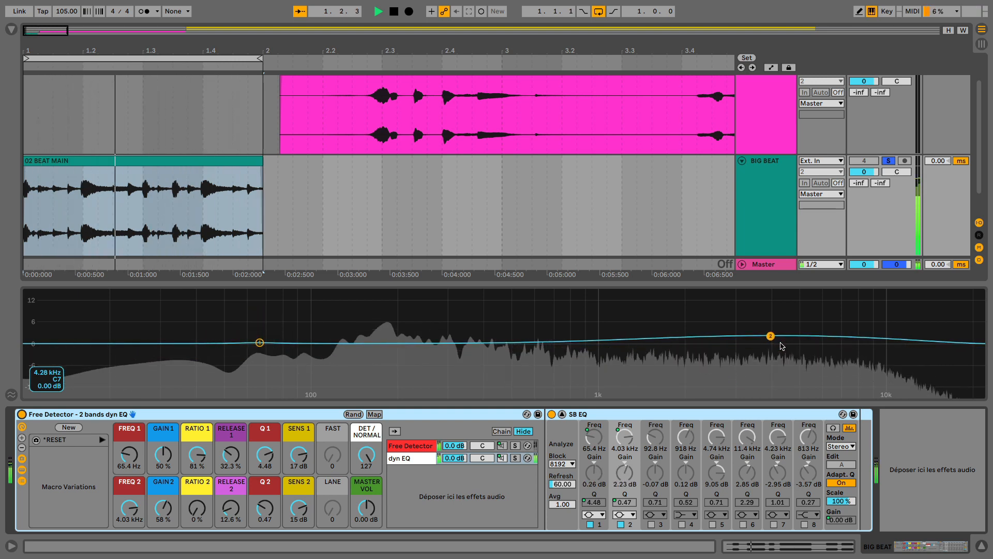
pyautogui.press('space')
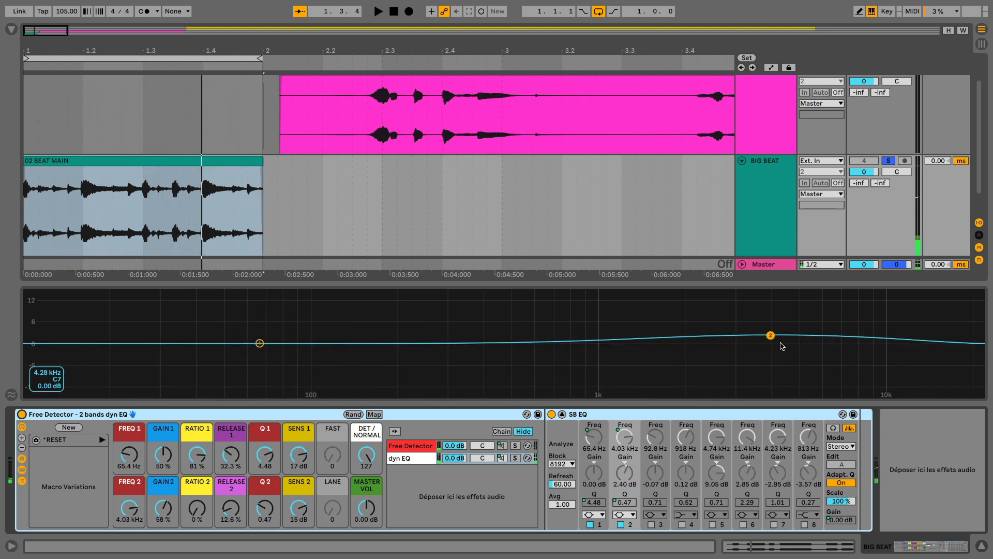